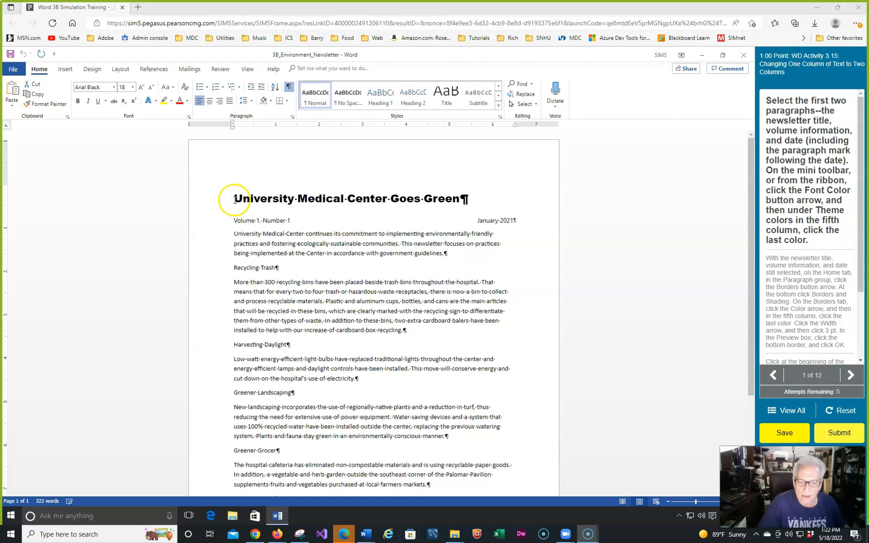
Select the newsletter title paragraph and the volume and date paragraph, including the paragraph mark after the date
drag(232, 198, 509, 220)
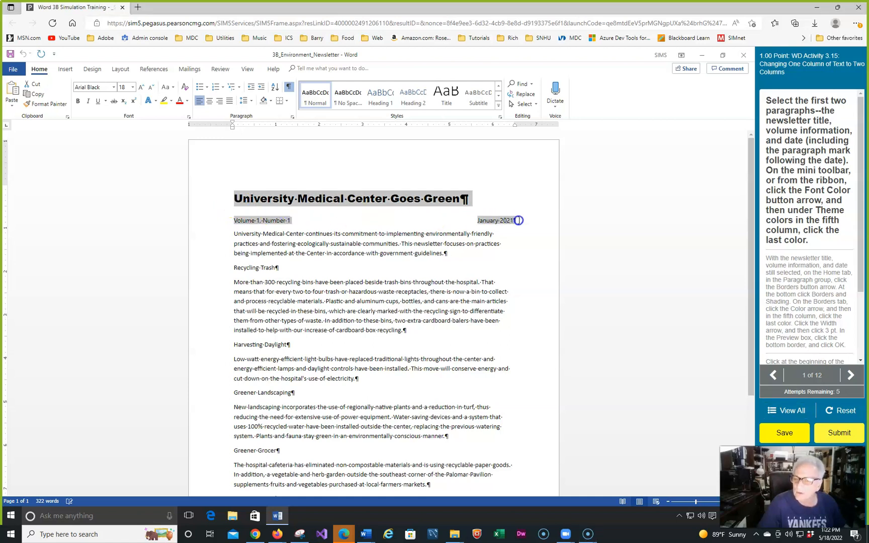
drag(519, 220, 519, 220)
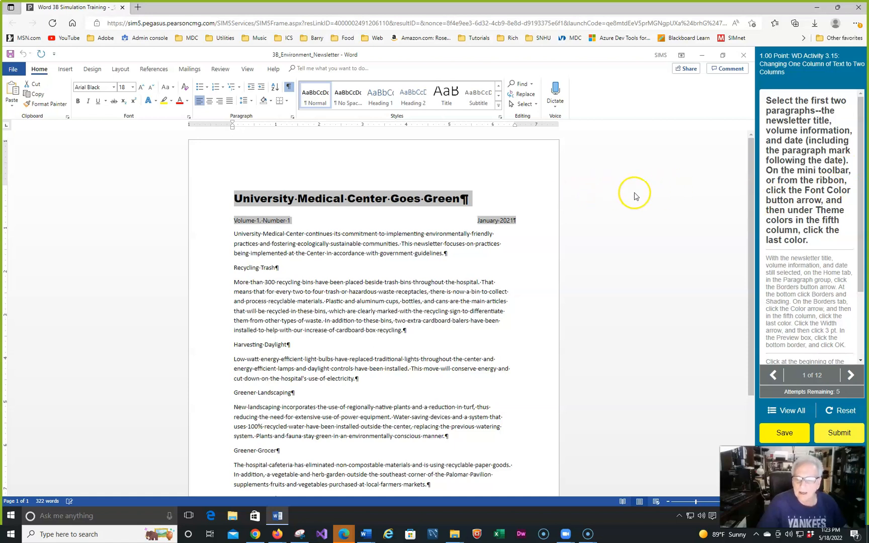
right_click(401, 198)
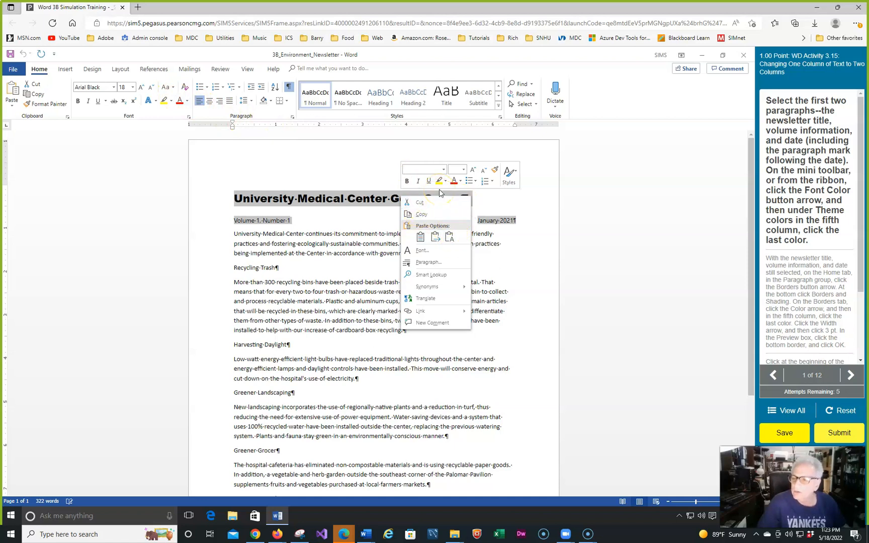
click(460, 182)
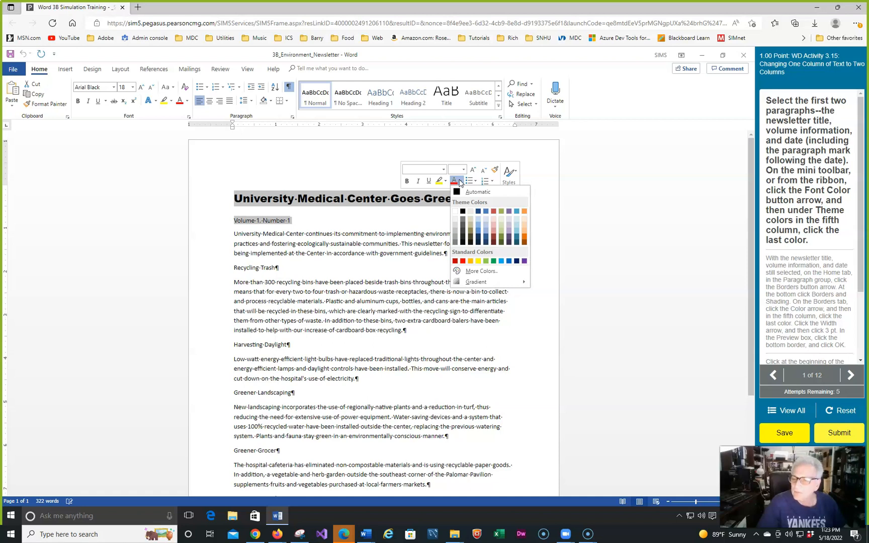
click(477, 214)
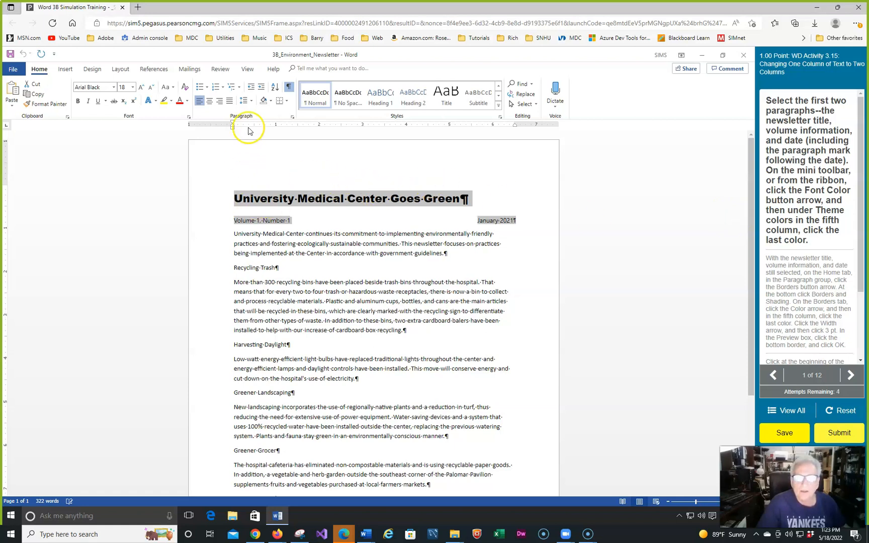
Set the font color of the selected title, volume and date text to the last theme color in the fifth column
right_click(307, 194)
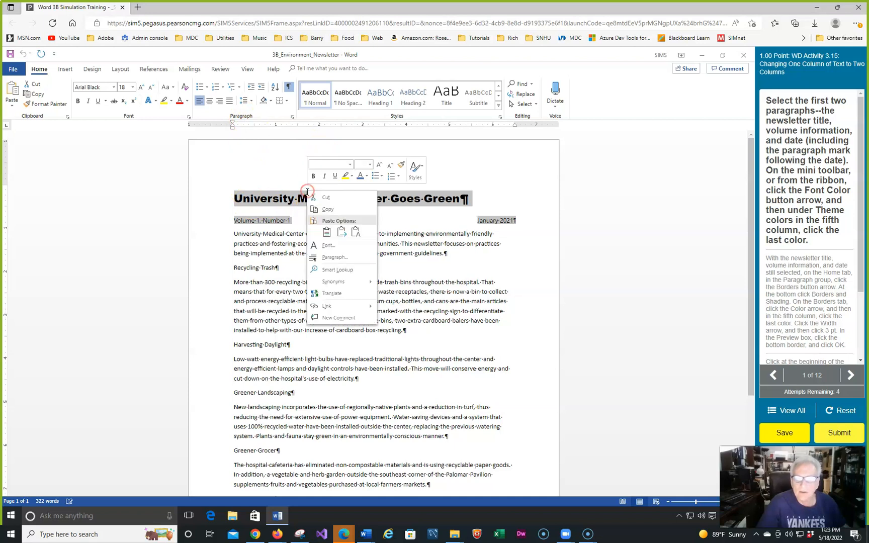
click(366, 176)
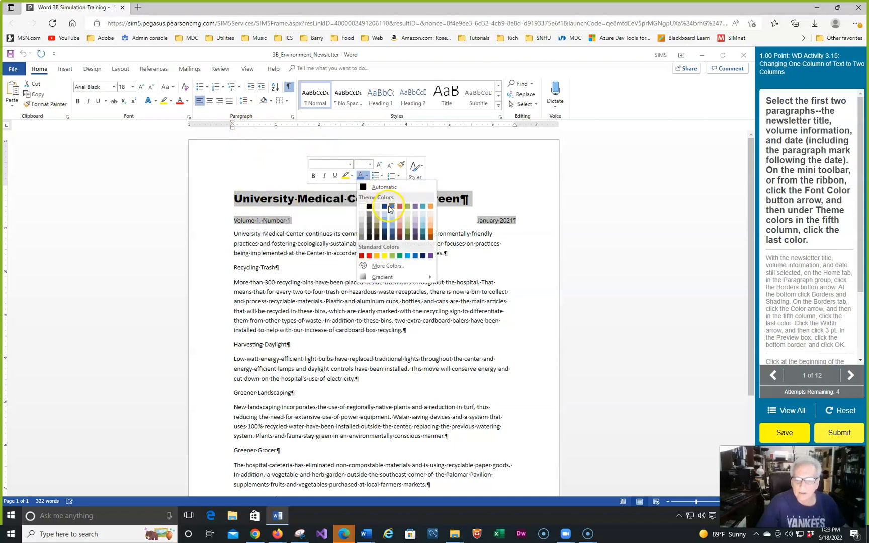
click(393, 237)
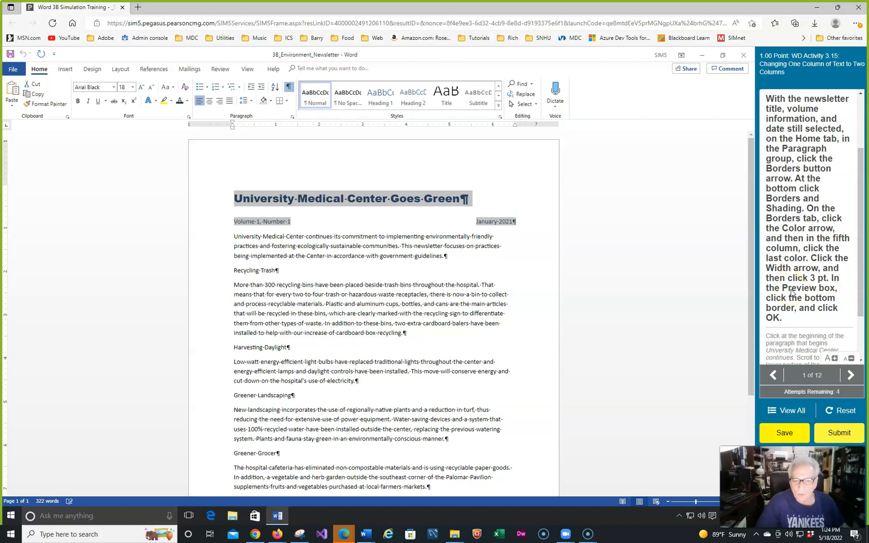
Add a 3 pt bottom border to the title, volume and date paragraphs, using the last theme color in the fifth column
click(288, 103)
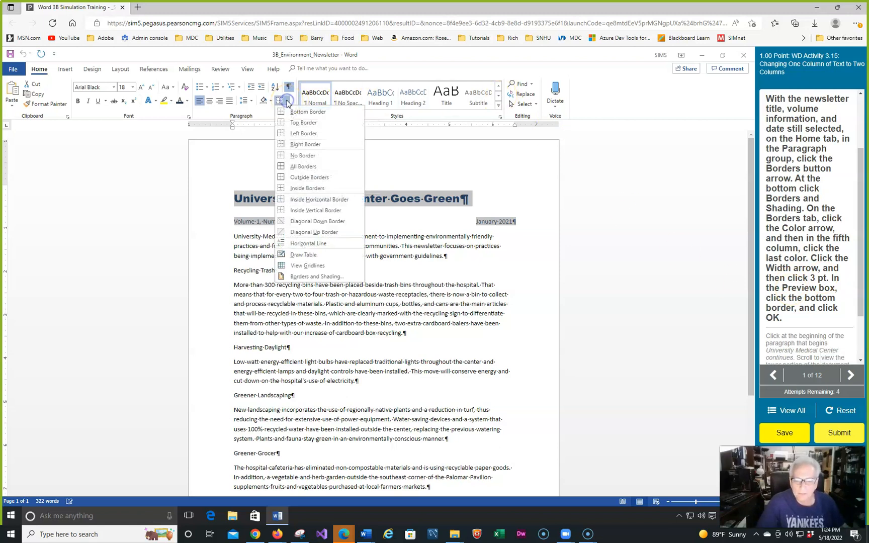
click(307, 276)
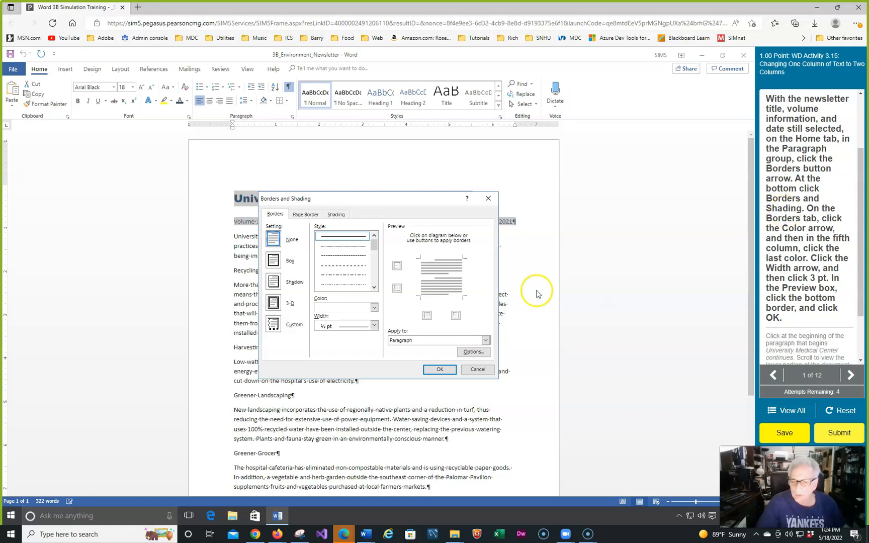
click(374, 307)
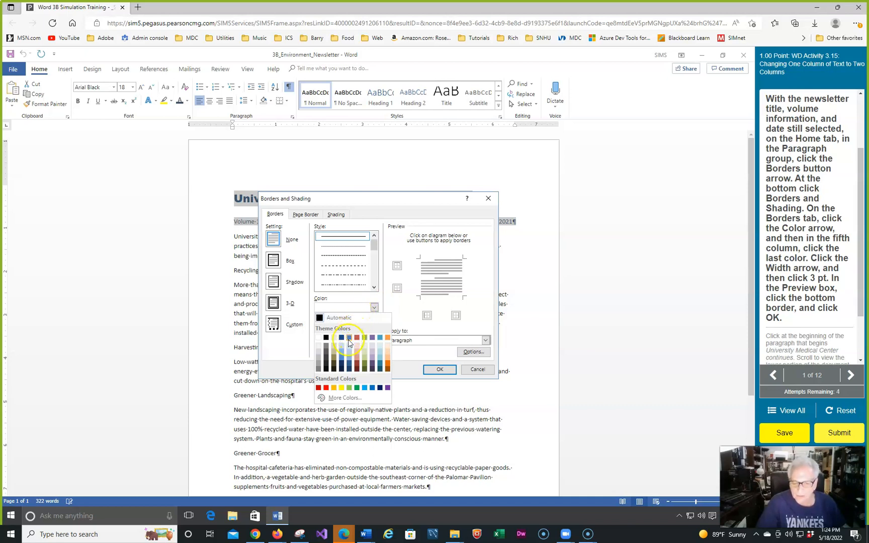
click(350, 369)
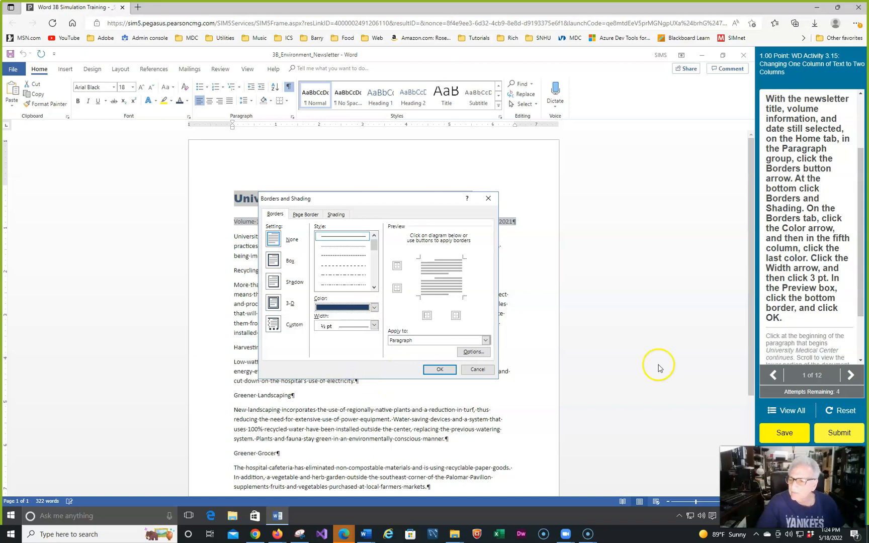
click(375, 326)
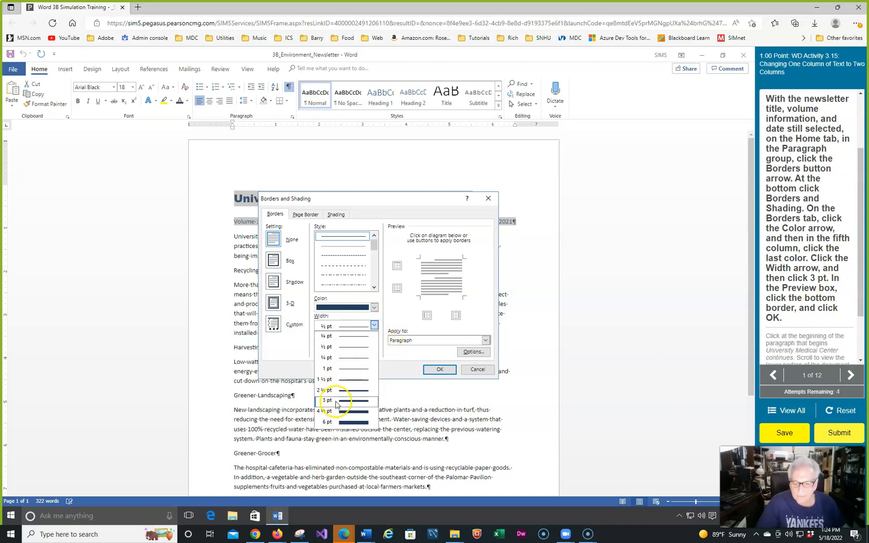
click(336, 400)
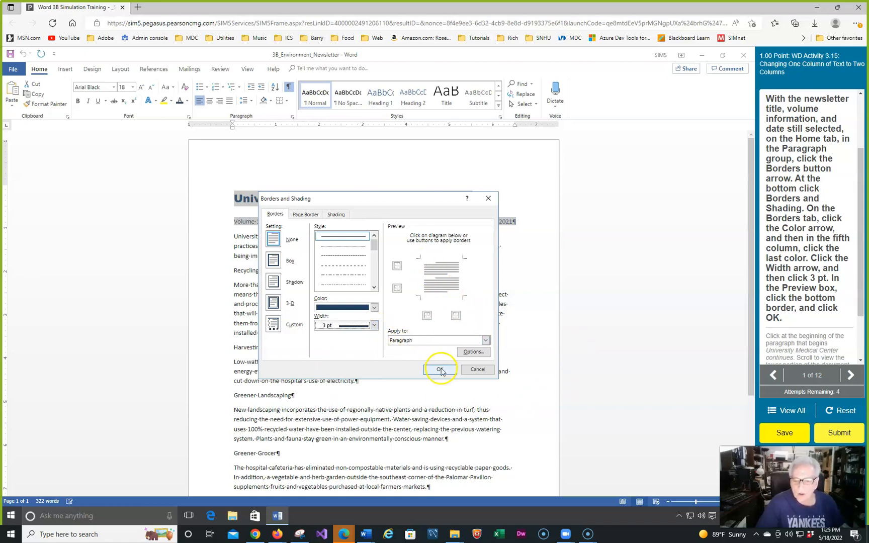
click(439, 287)
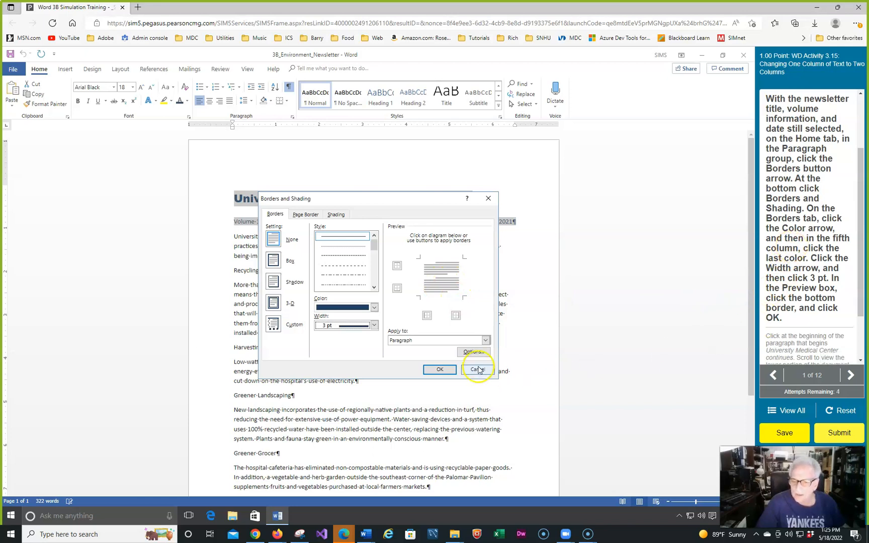
click(398, 289)
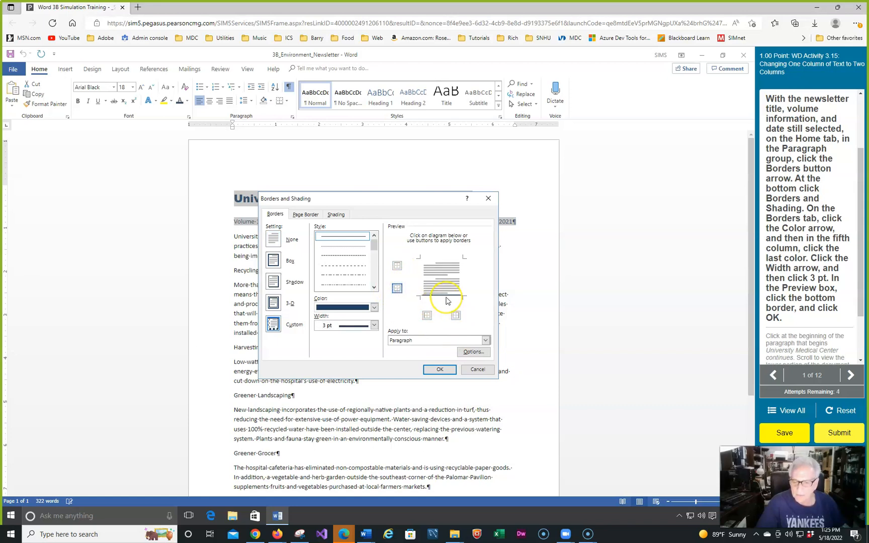
click(432, 369)
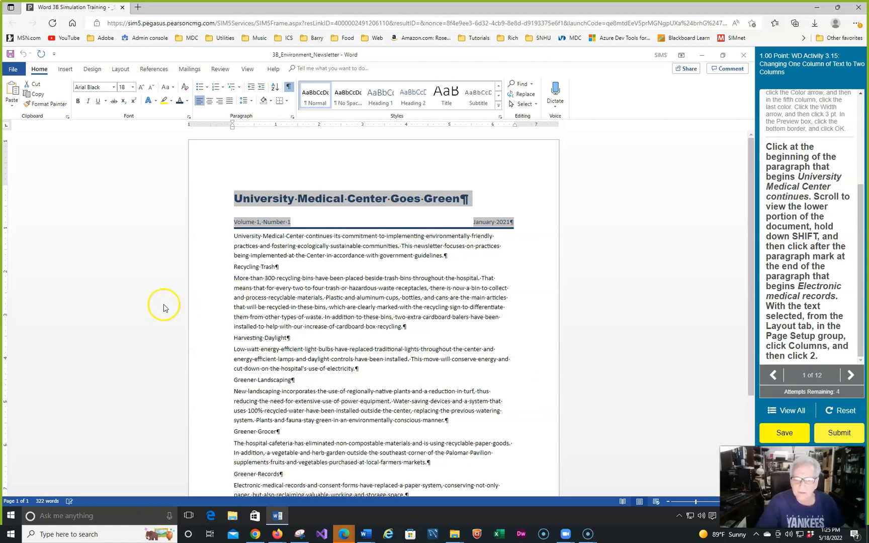
Format the text from "University Medical Center continues" through the end of the "Electronic medical records" paragraph as two columns
click(235, 236)
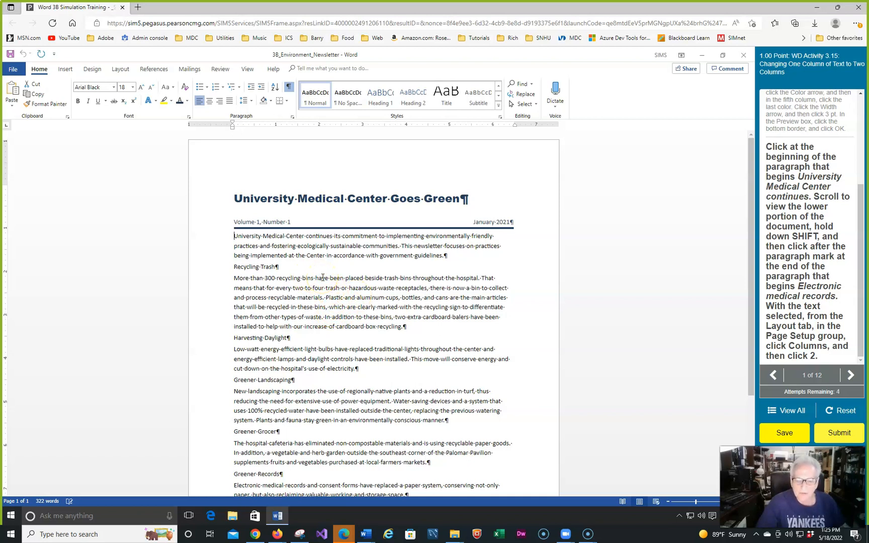
scroll(323, 278, down, 4)
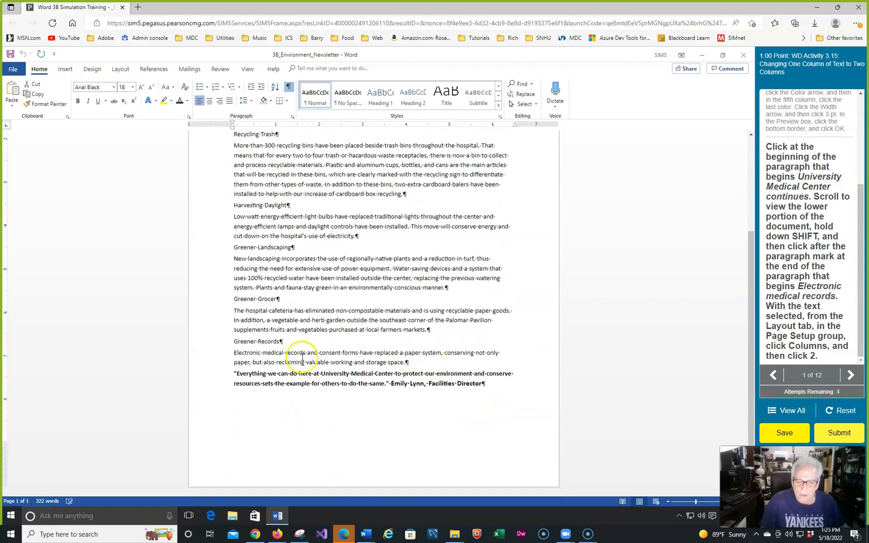
shift+click(419, 364)
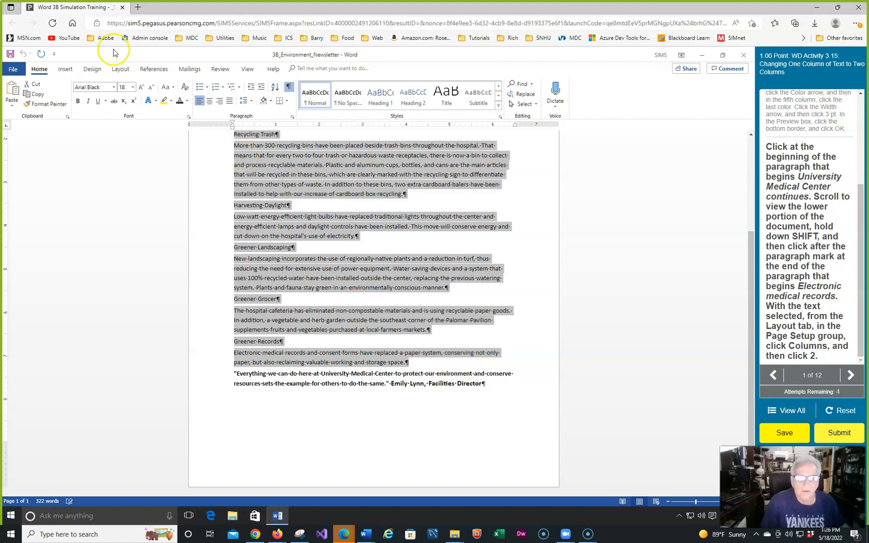
click(121, 70)
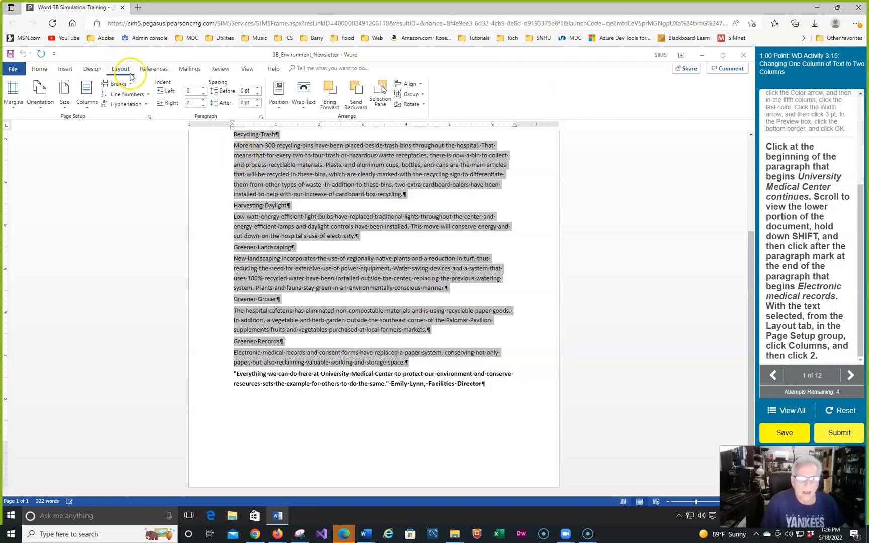
click(86, 109)
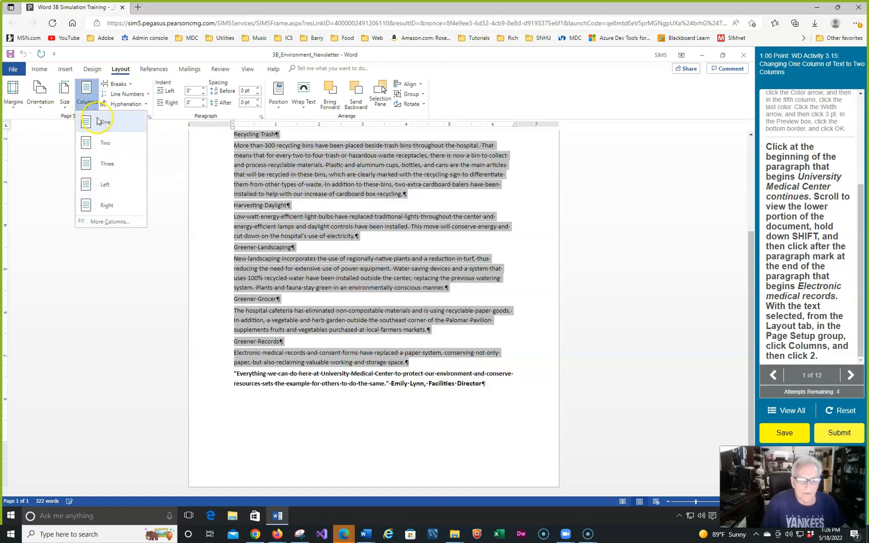
click(103, 225)
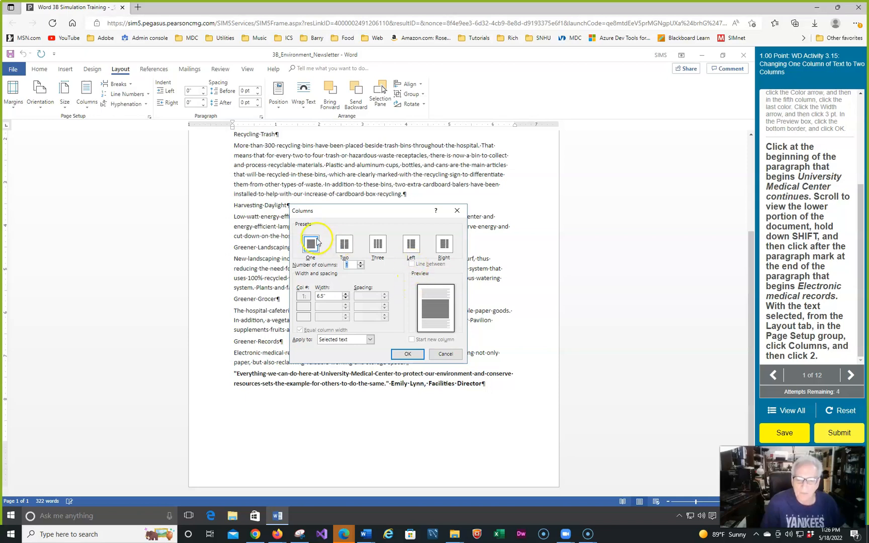
click(344, 246)
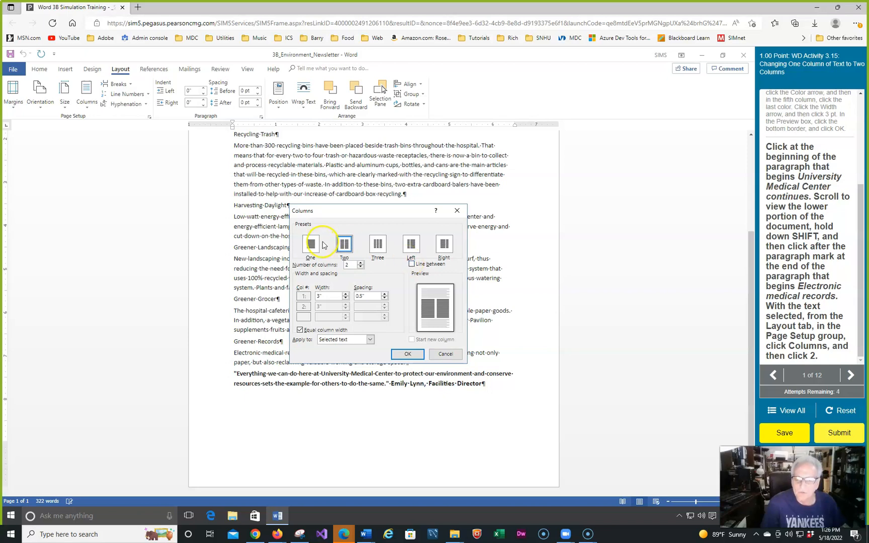
click(406, 354)
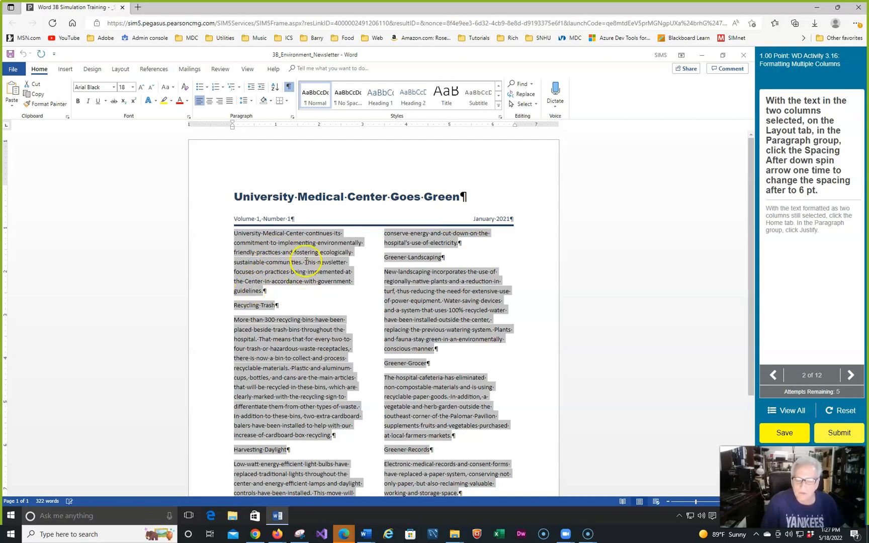
Set the paragraph spacing after to 6 pt for the two-column text and justify it
click(292, 117)
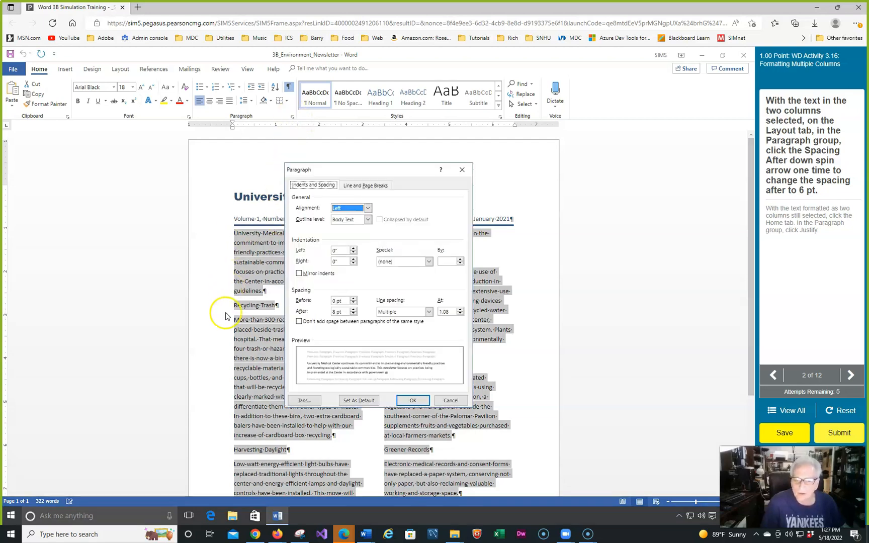
click(353, 313)
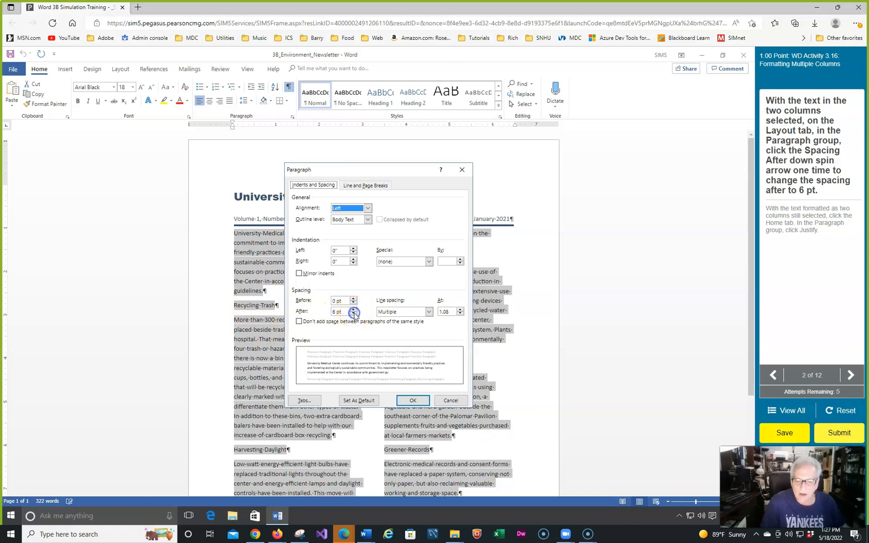
click(413, 401)
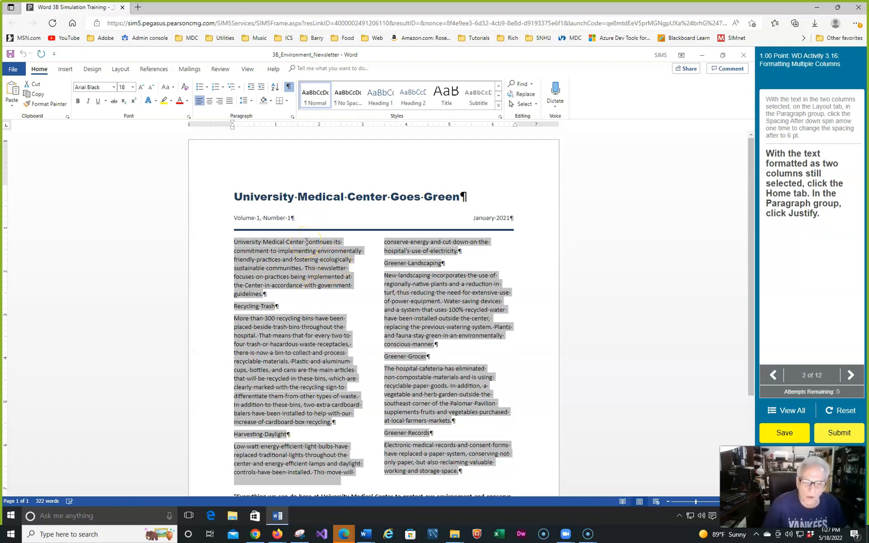
click(230, 102)
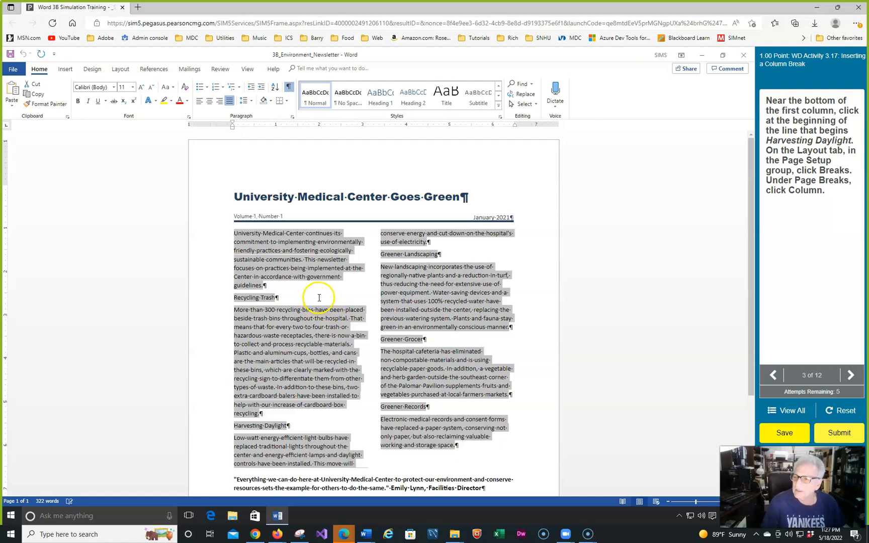
Insert a column break at the beginning of the "Harvesting Daylight" line near the end of the first column
scroll(339, 281, down, 3)
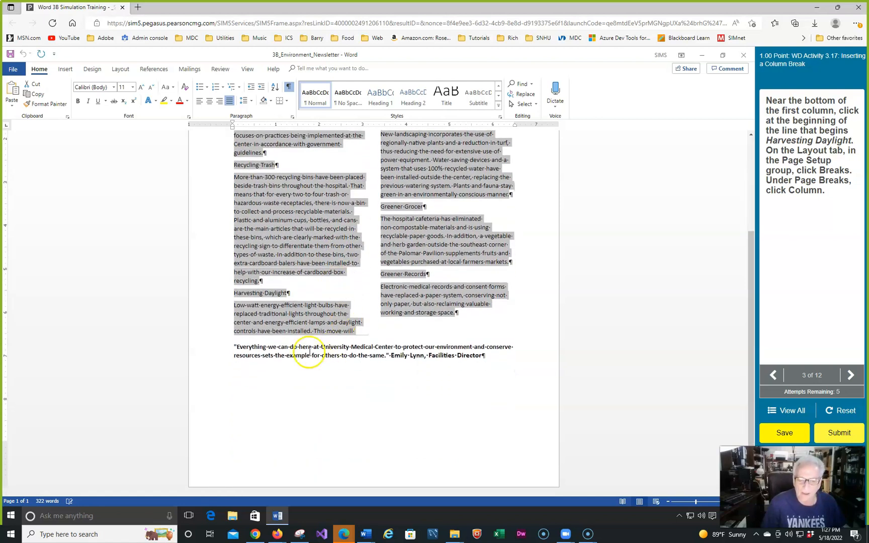
scroll(318, 299, up, 1)
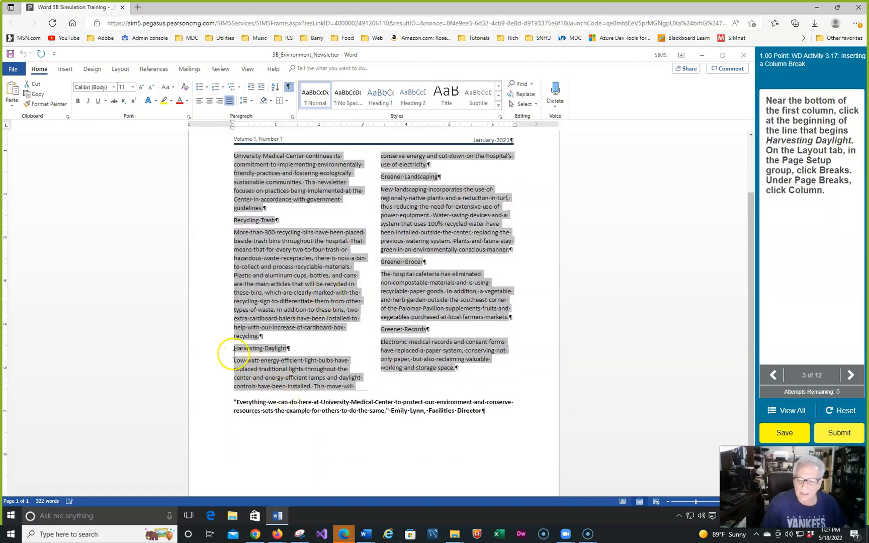
scroll(235, 349, up, 2)
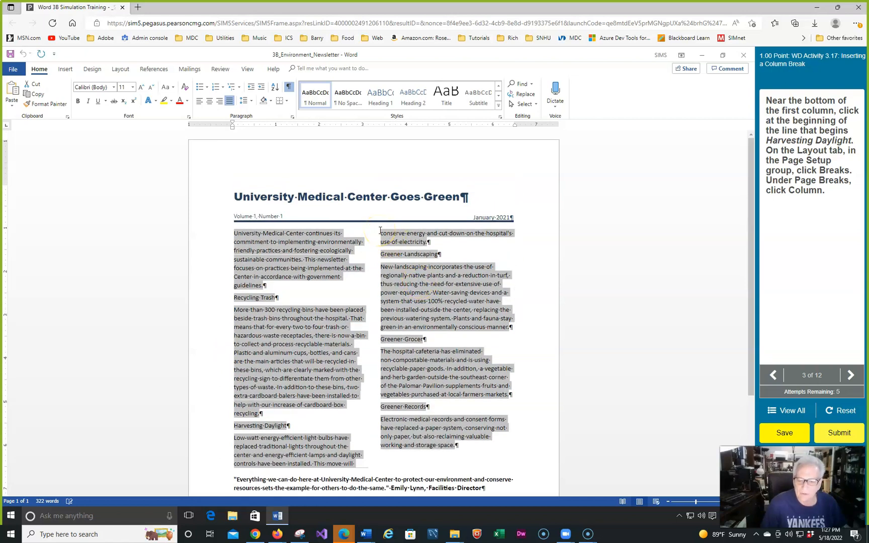
scroll(379, 231, down, 1)
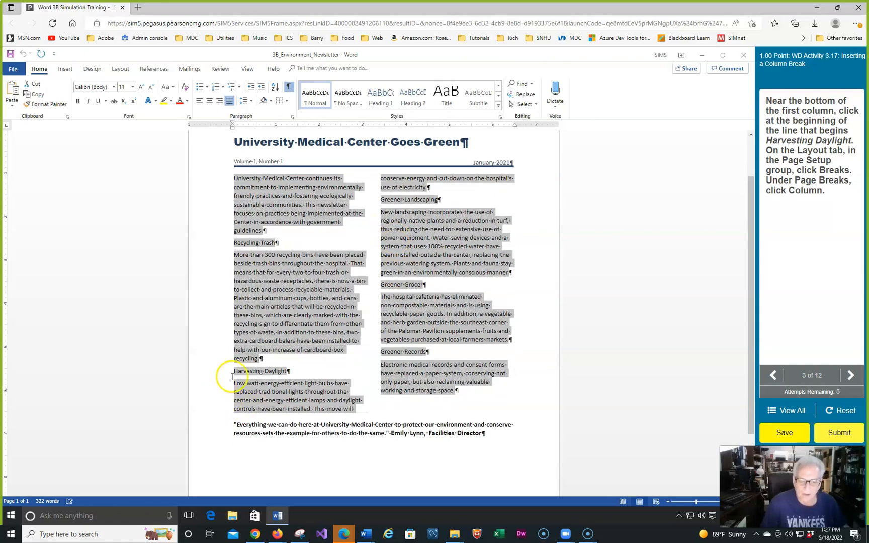
click(234, 372)
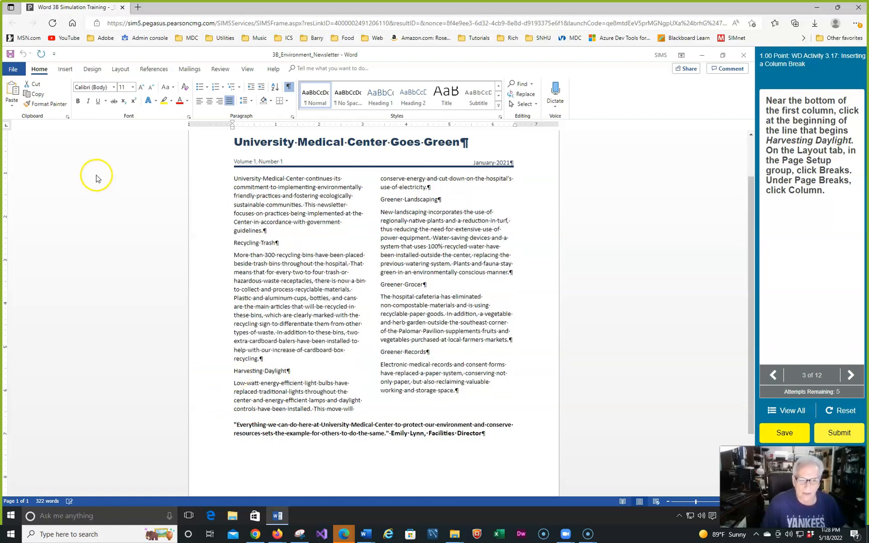
click(63, 70)
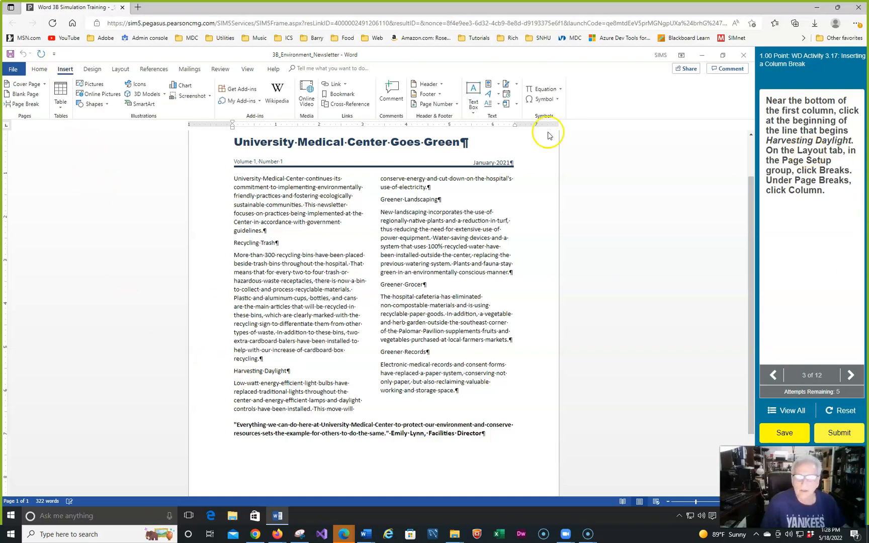
click(121, 70)
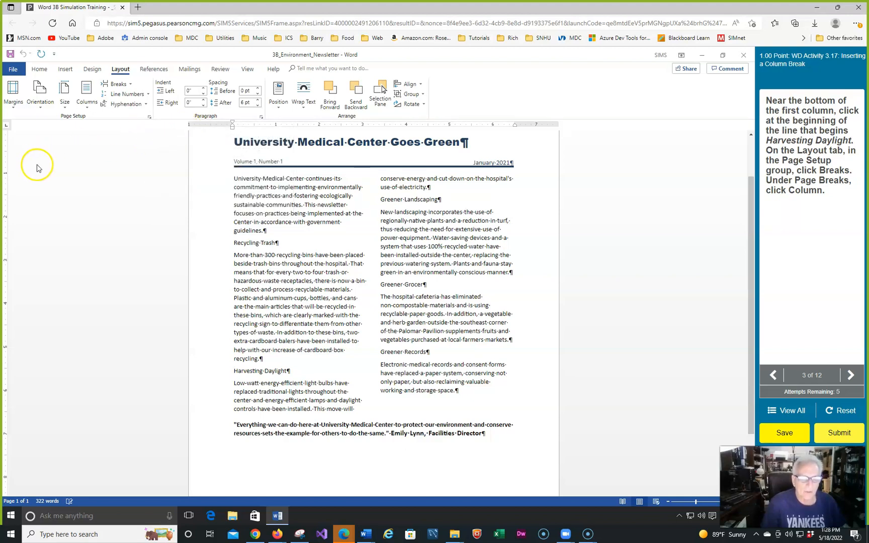
click(131, 84)
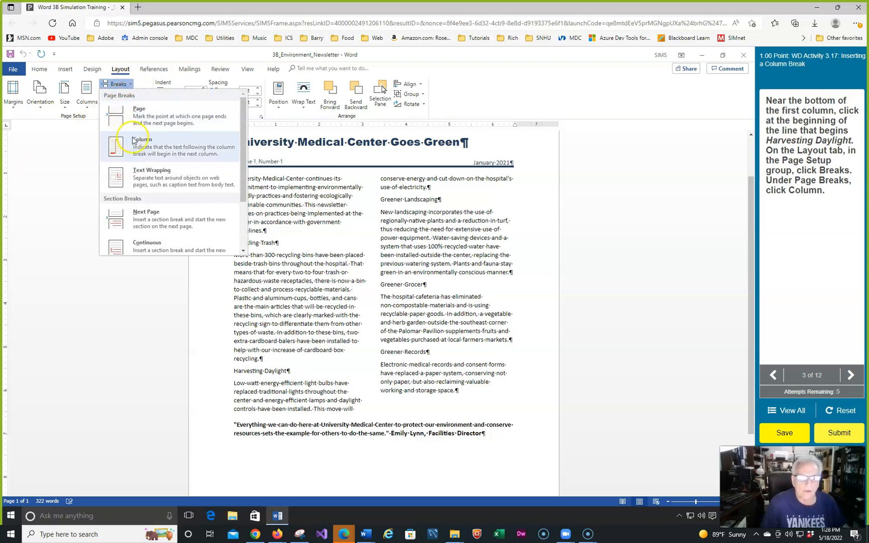
click(148, 148)
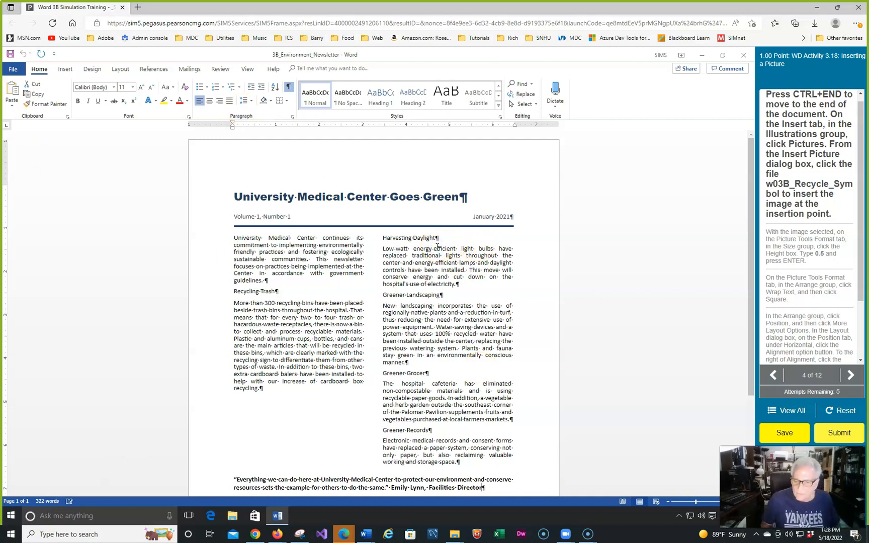
Insert the picture w03B_Recycle_Symbol at the end of the document, after the closing quotation's attribution
scroll(402, 291, down, 5)
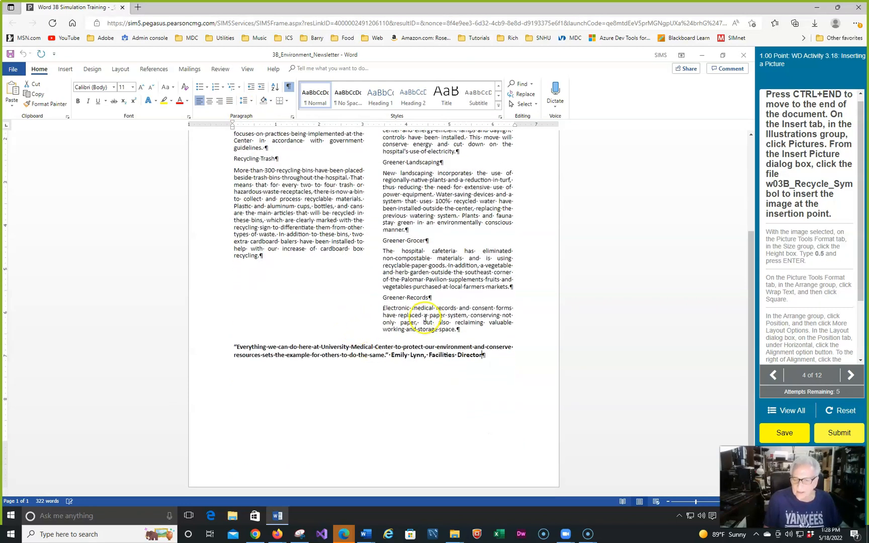
click(486, 354)
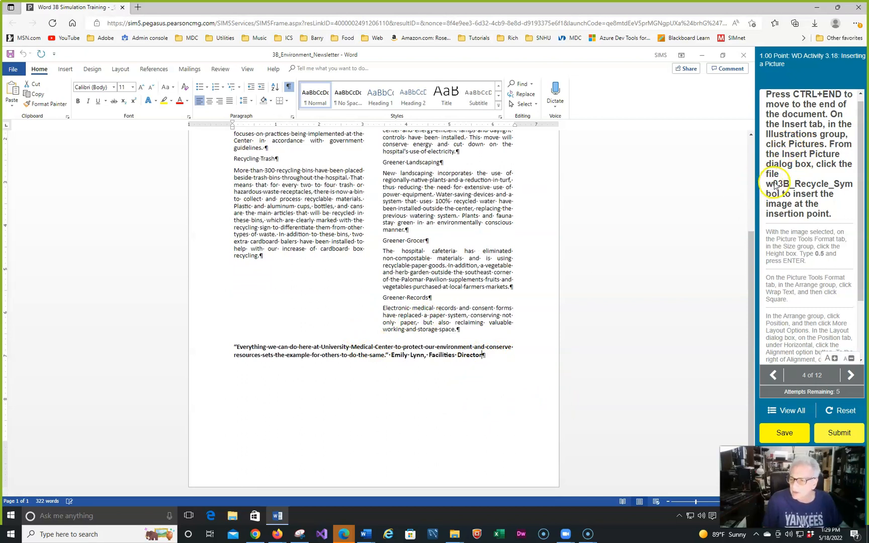
click(64, 69)
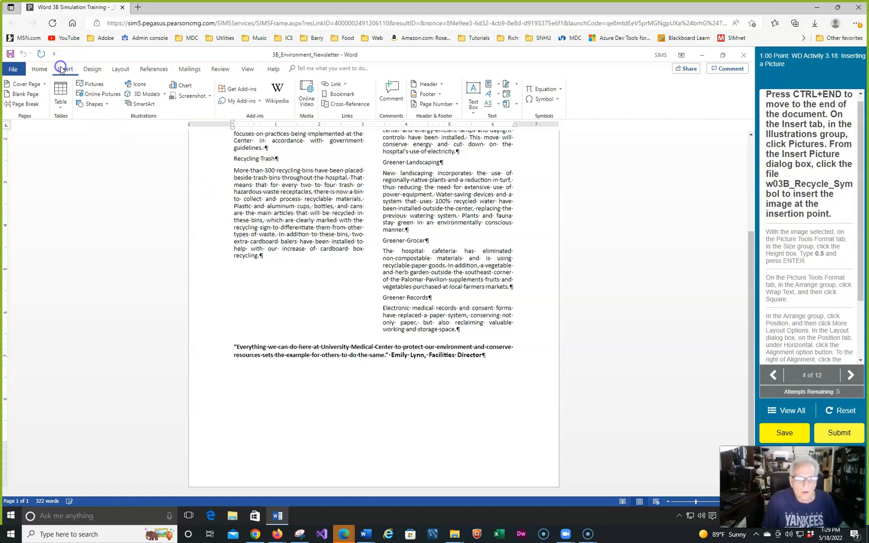
click(92, 84)
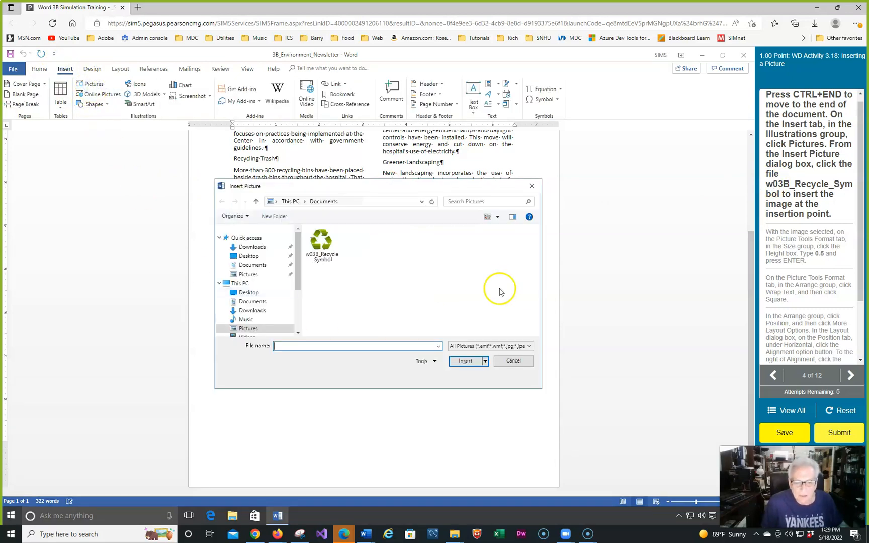
click(329, 243)
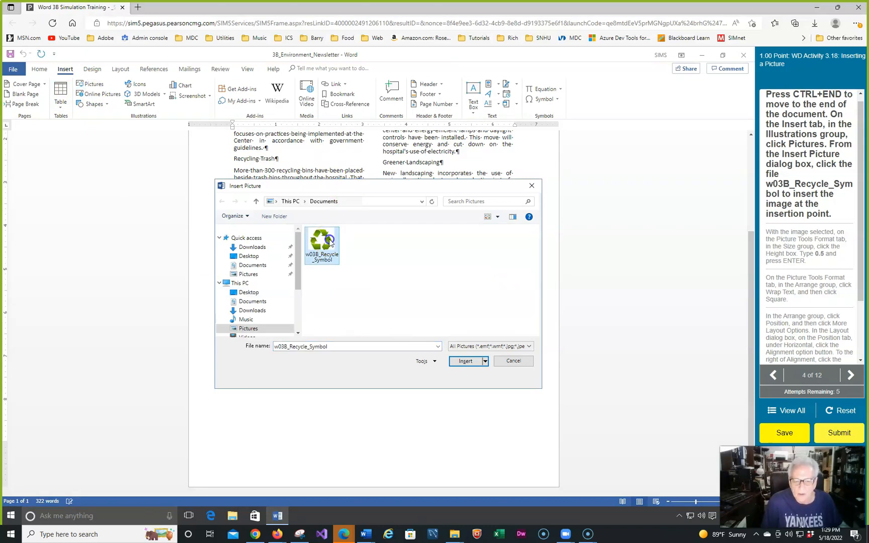
click(464, 362)
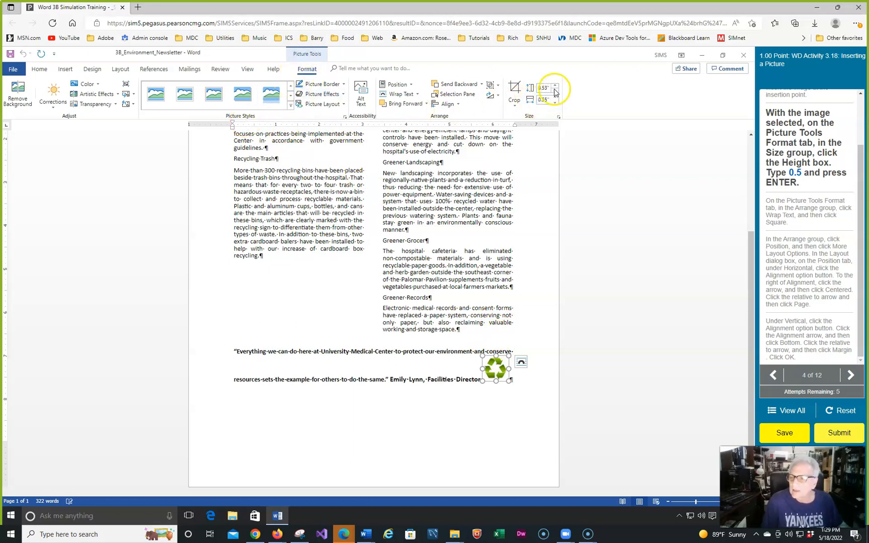
Set the absolute height of the recycle symbol picture to 0.5"
click(558, 117)
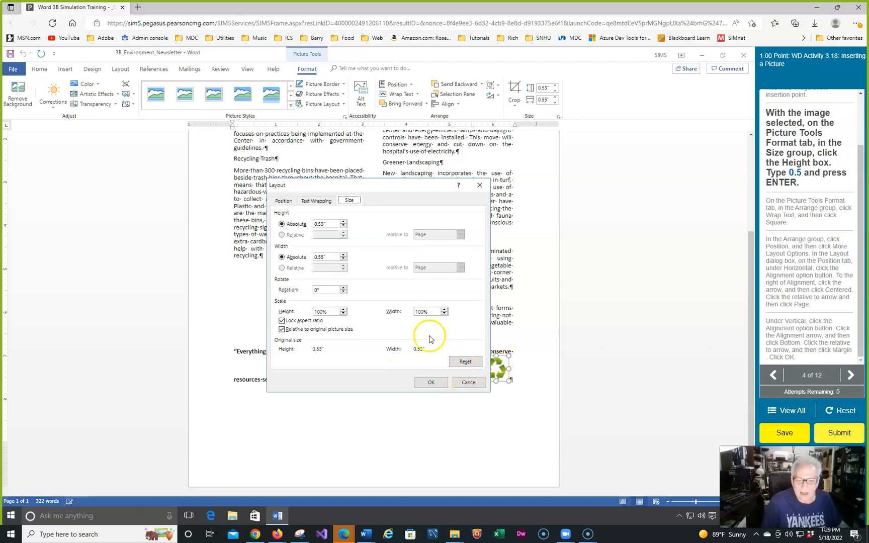
click(325, 224)
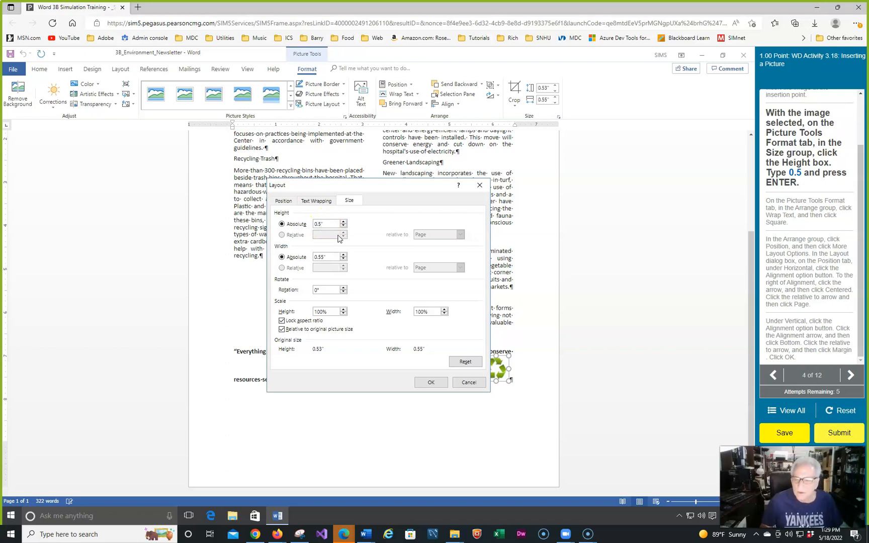
text(0.5)
click(329, 257)
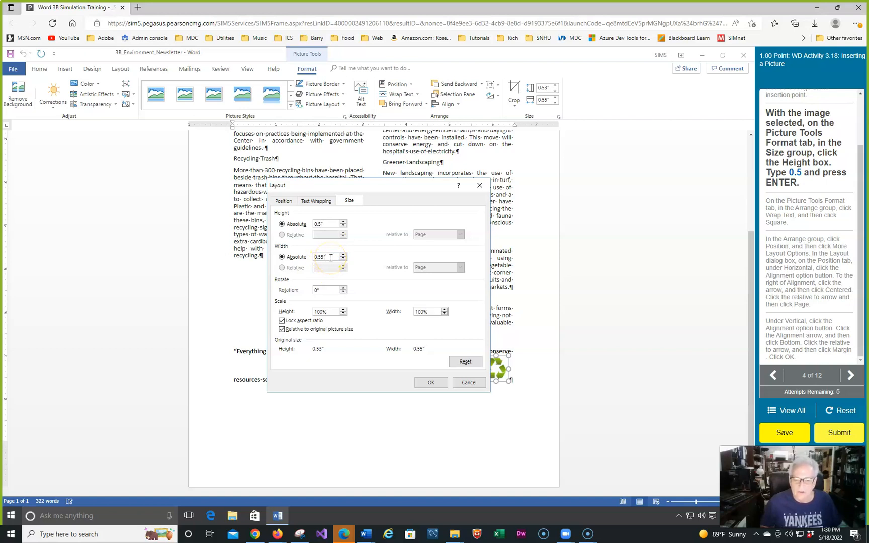
key(Return)
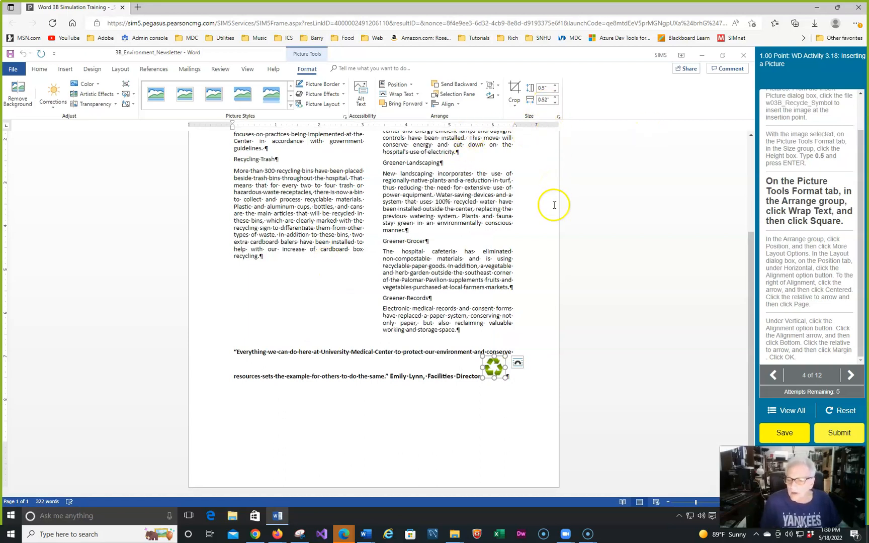
Set the text wrapping of the recycle symbol picture to Square
click(517, 363)
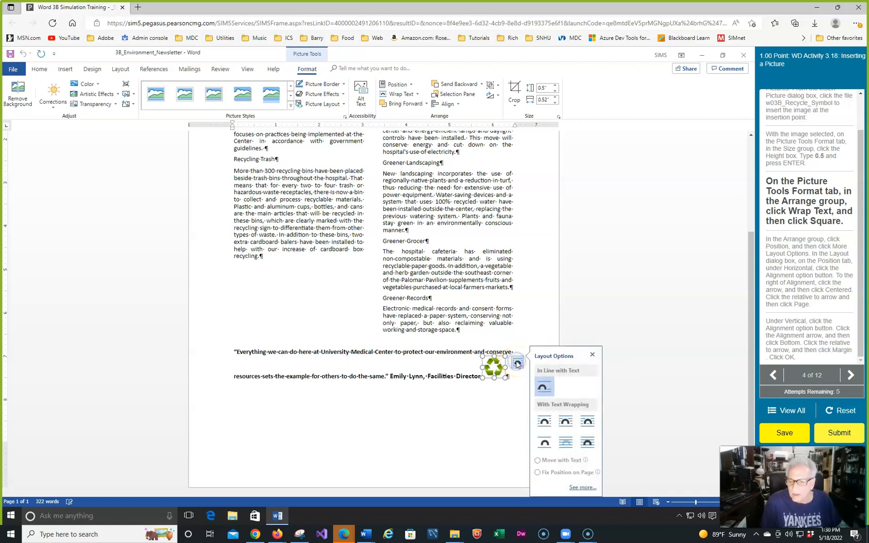
click(544, 424)
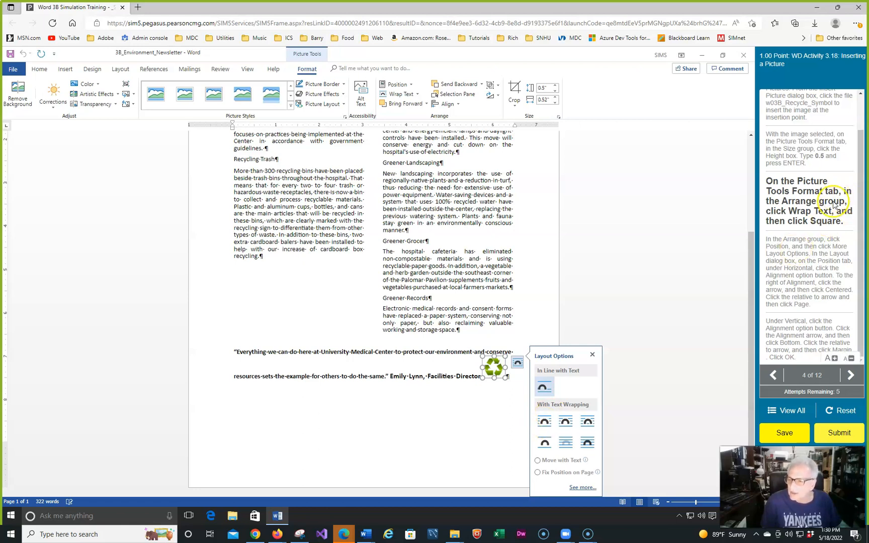
click(577, 488)
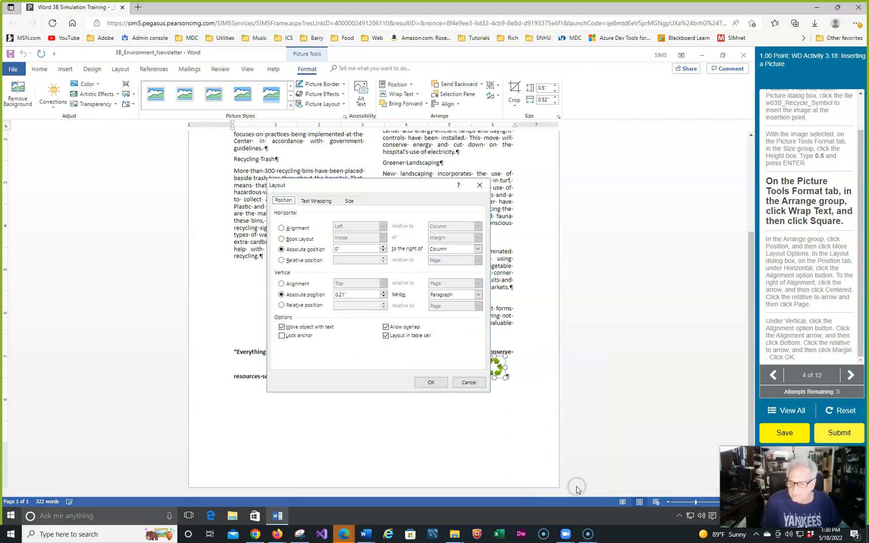
click(314, 201)
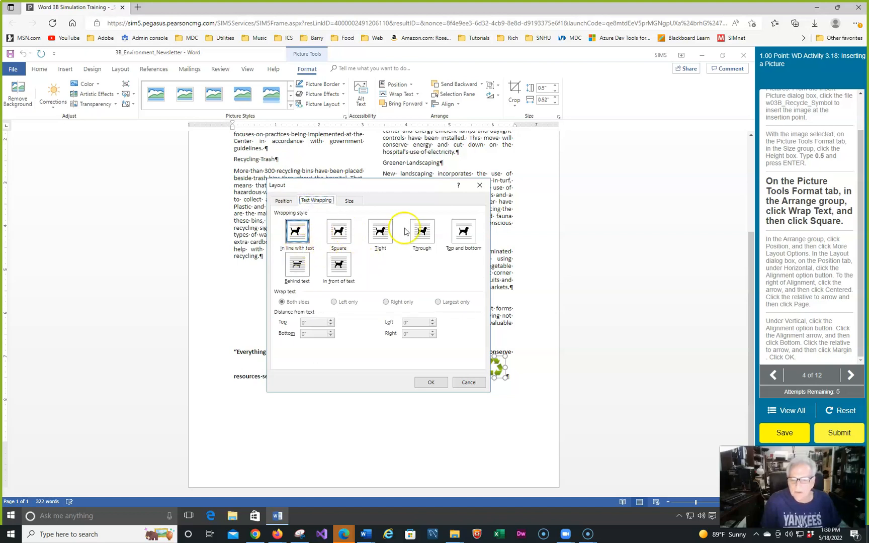
click(338, 232)
click(430, 382)
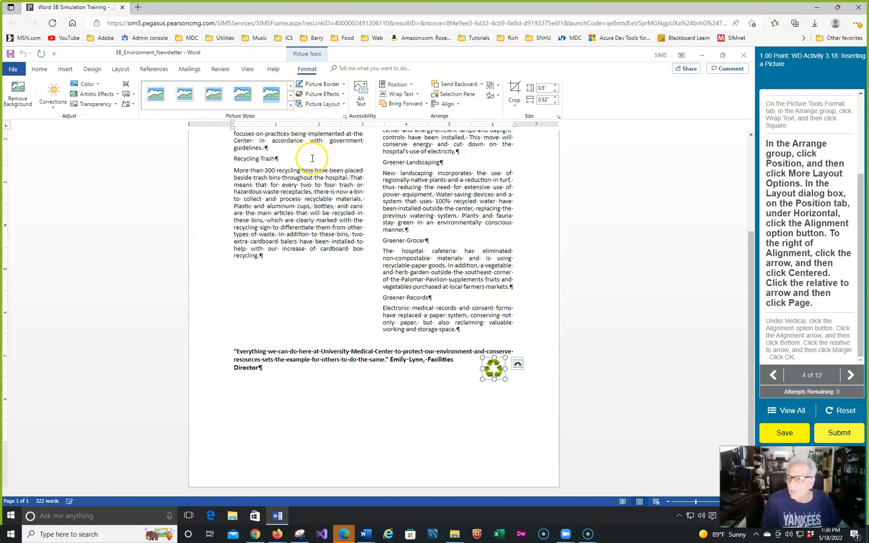
Set the recycle symbol picture's horizontal alignment to Centered relative to Page
click(411, 87)
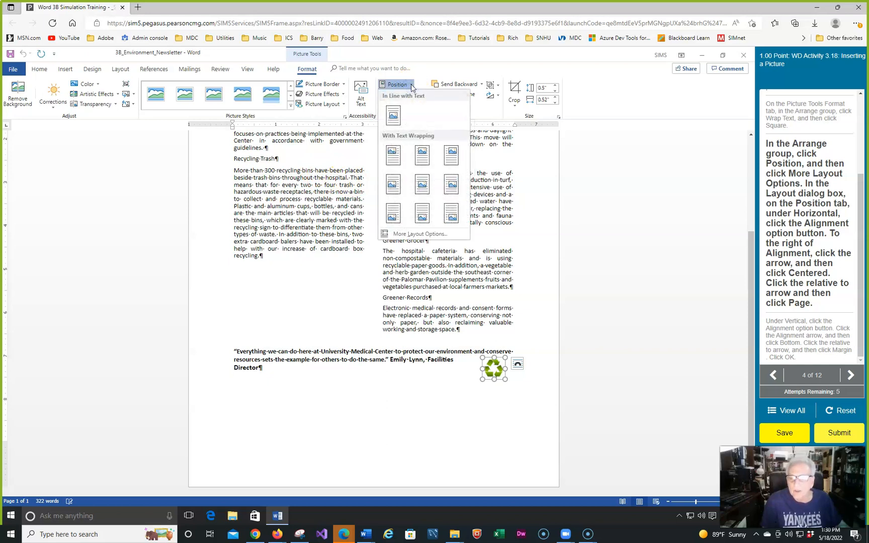
click(412, 233)
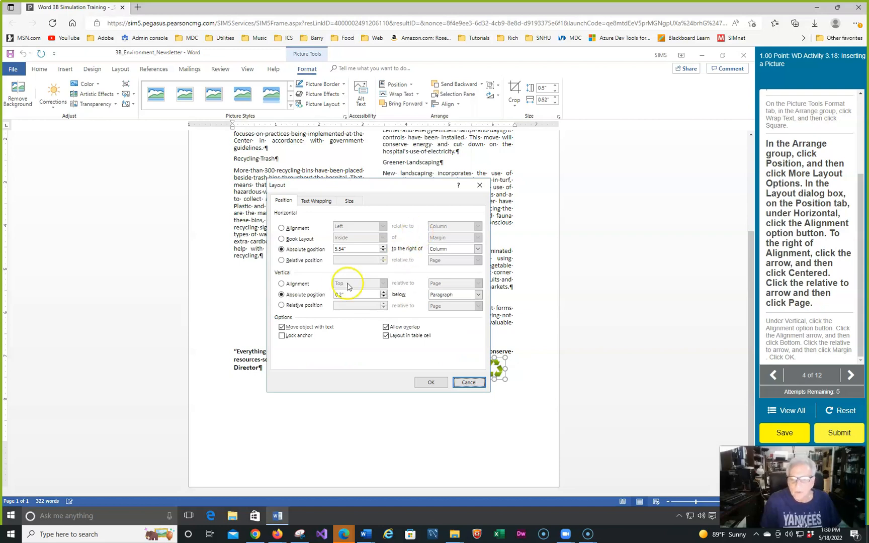
drag(352, 185, 456, 147)
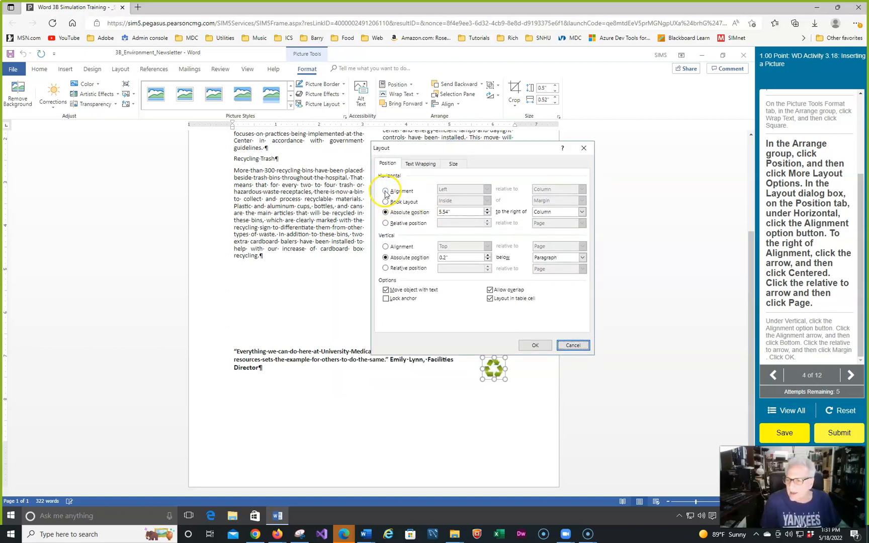
click(386, 192)
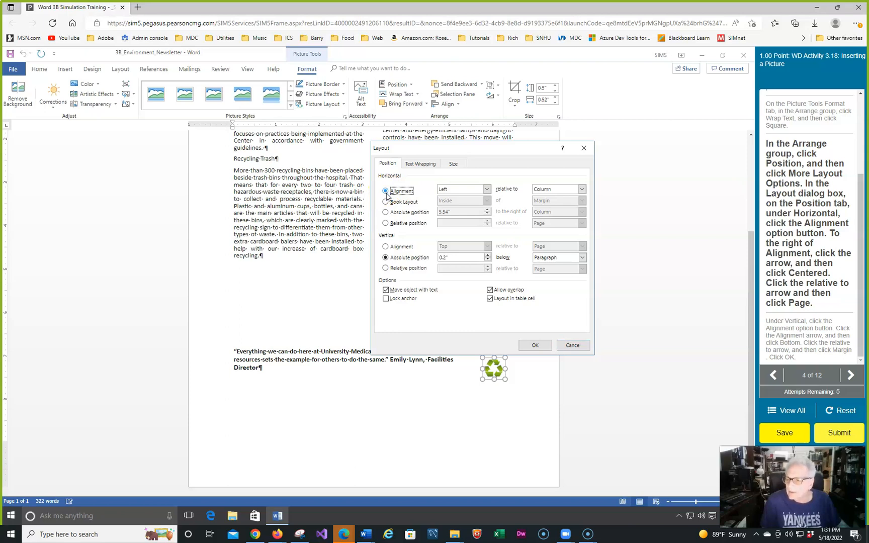
click(487, 189)
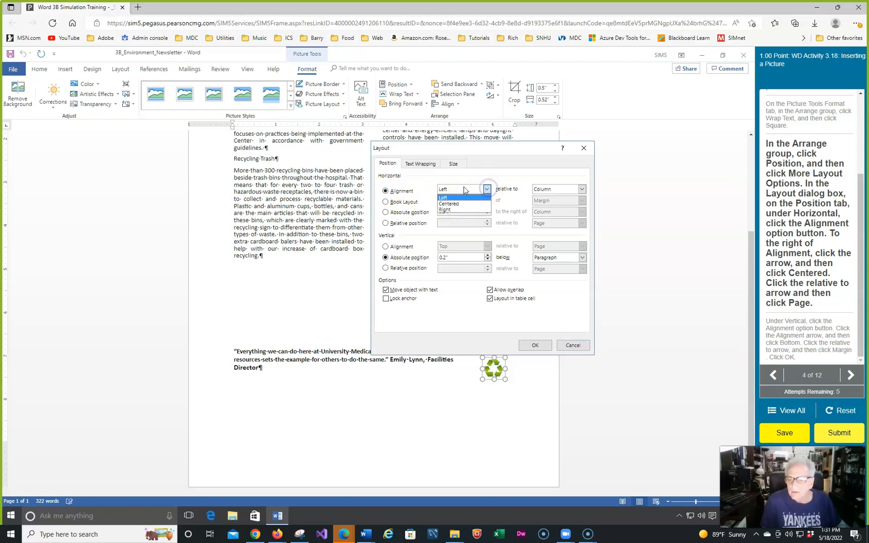
click(450, 210)
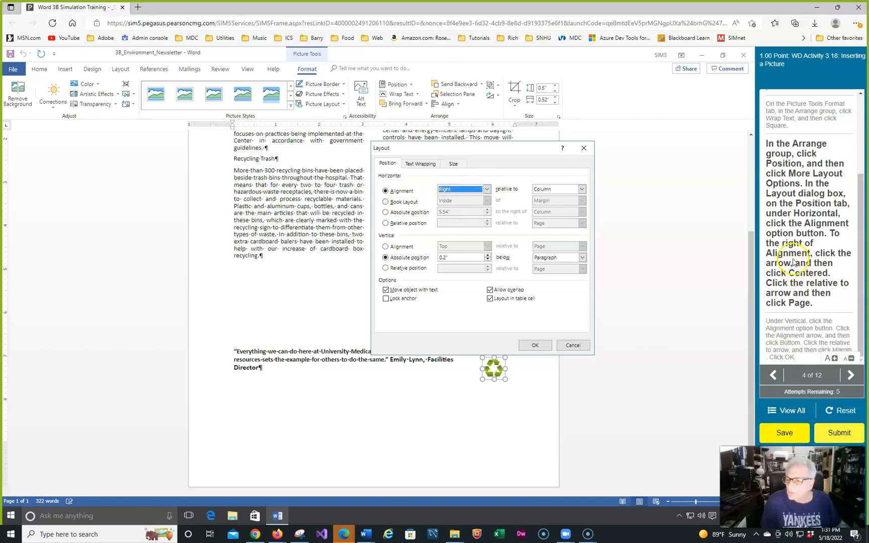
click(486, 189)
click(462, 205)
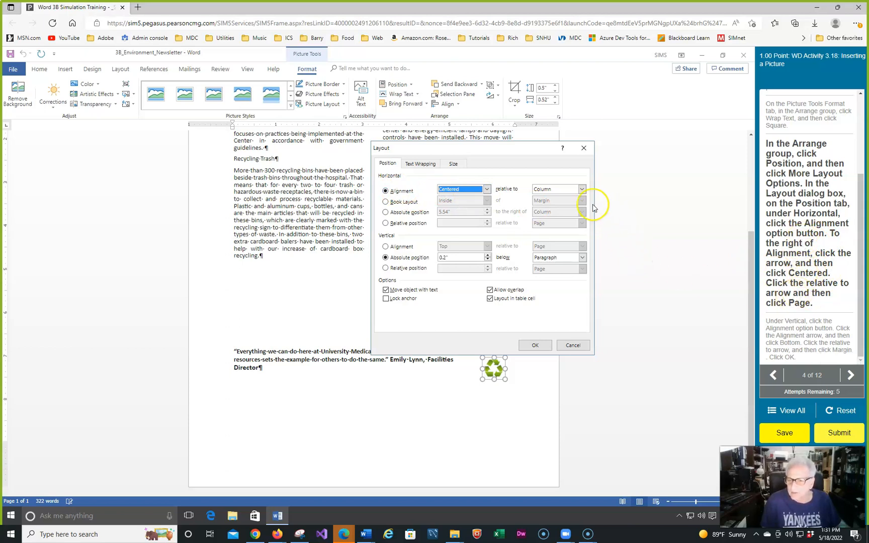
click(582, 190)
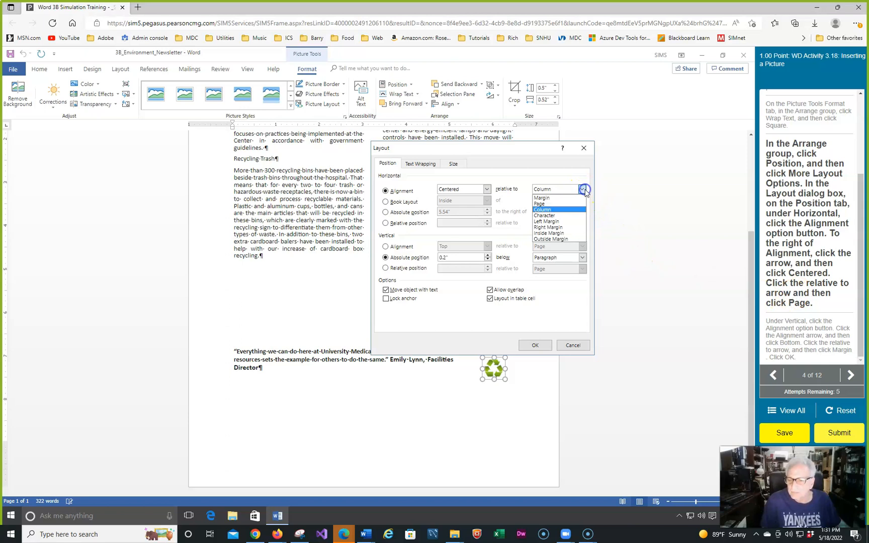
click(547, 205)
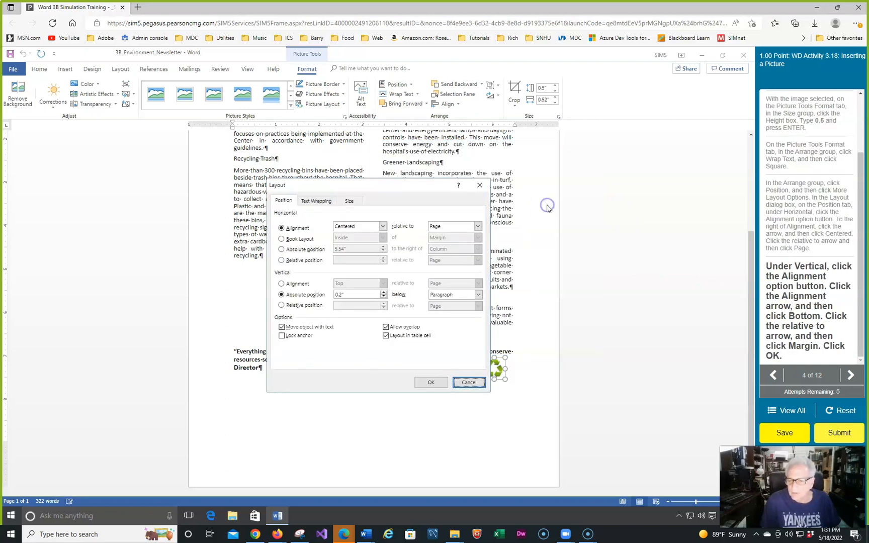
click(438, 385)
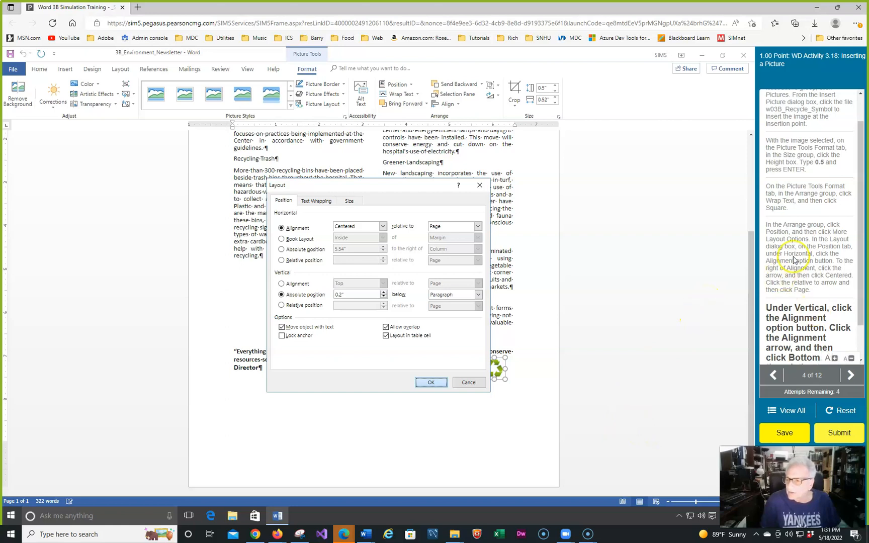
scroll(804, 258, down, 1)
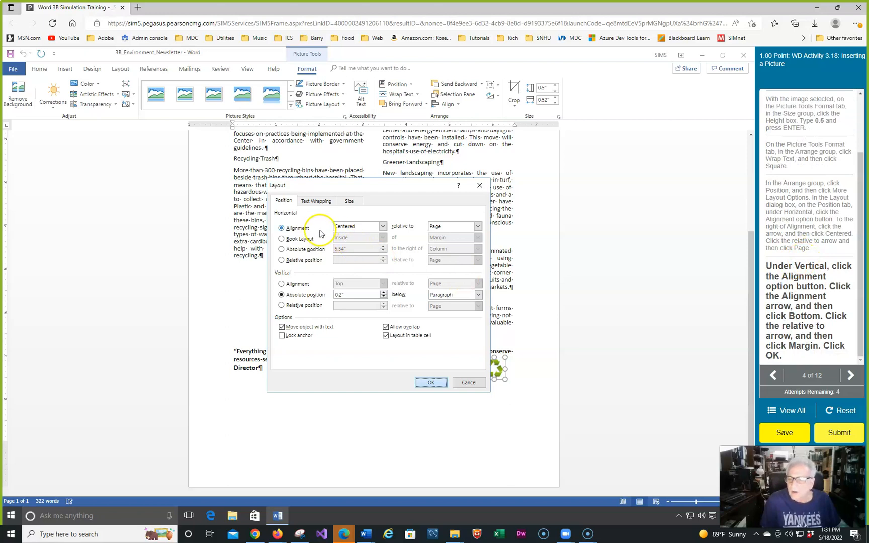
Set the recycle symbol picture's vertical alignment to Bottom relative to Margin and apply the layout
click(281, 284)
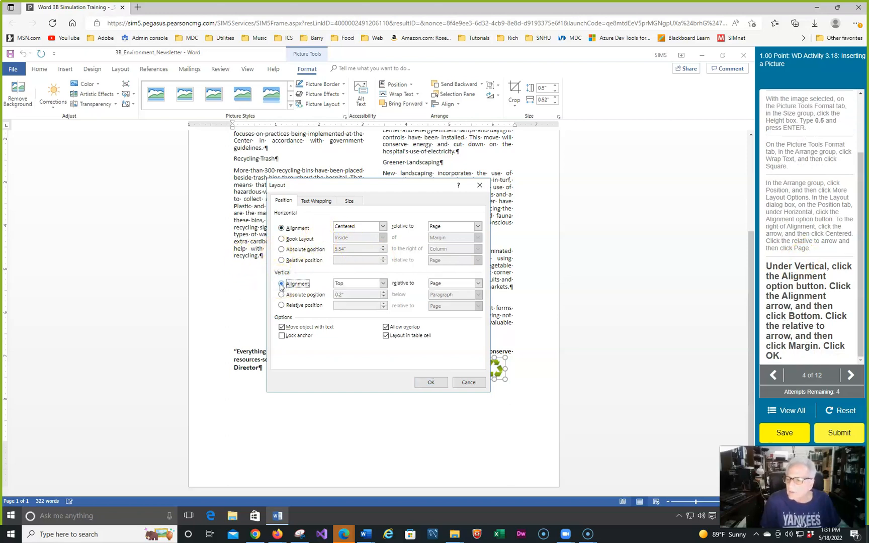
click(384, 284)
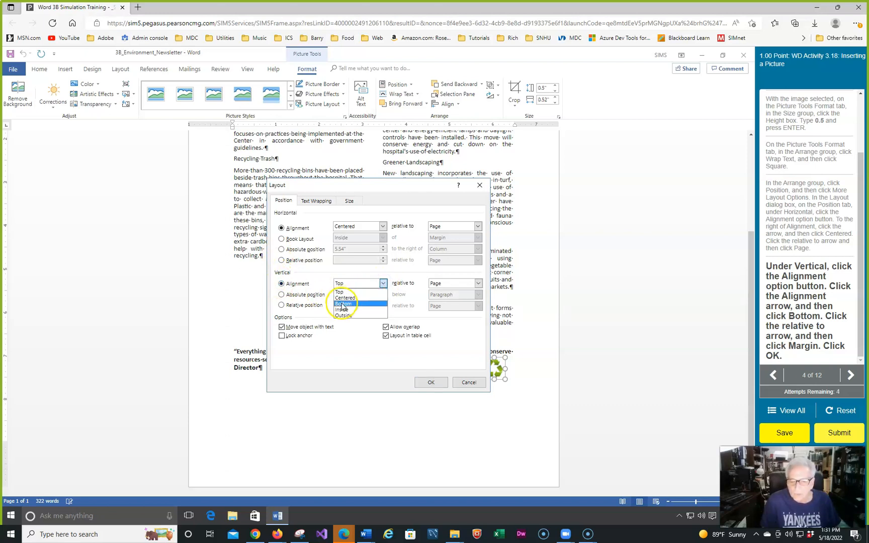
click(341, 304)
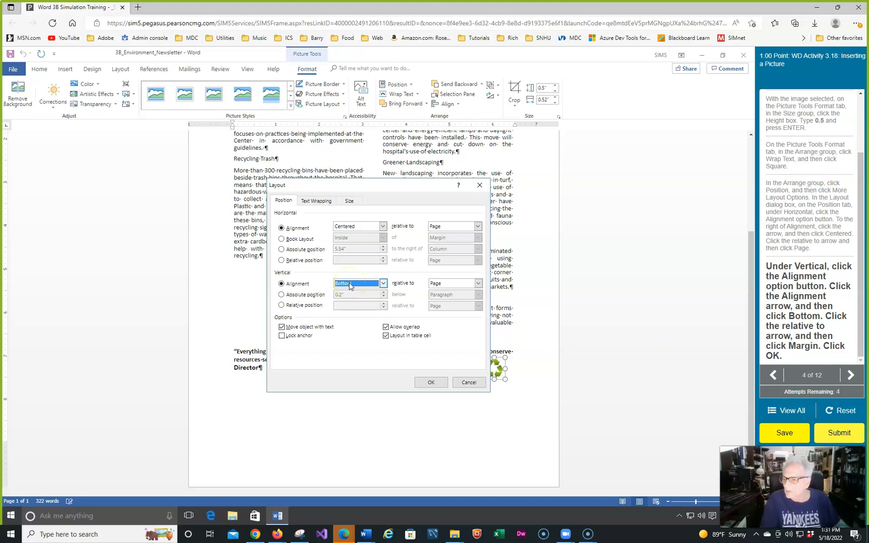
click(477, 282)
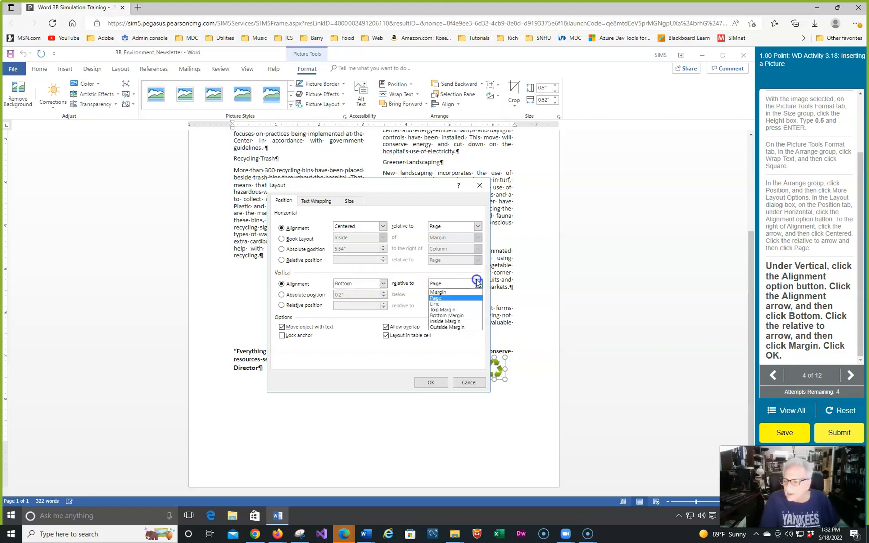
click(453, 292)
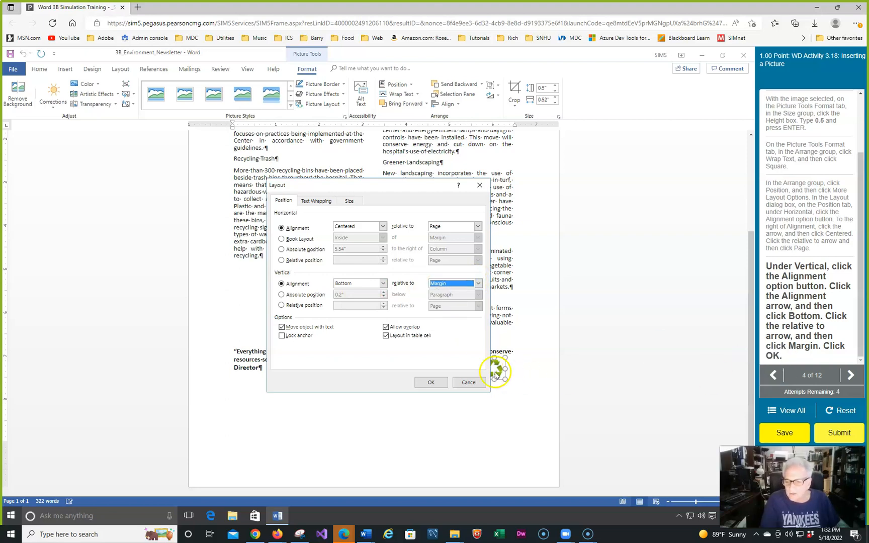
click(430, 382)
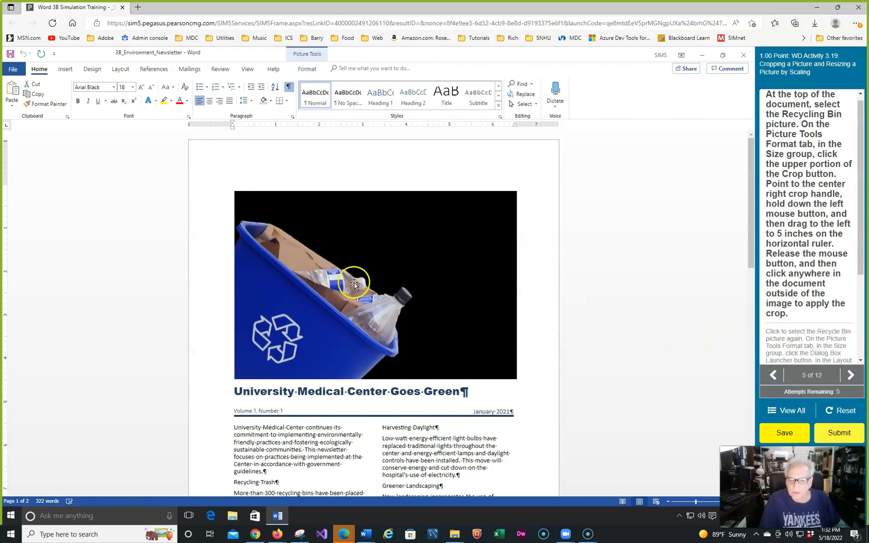
Crop the right side of the recycling bin picture at the top of the document to 5 inches on the horizontal ruler
click(440, 338)
click(697, 162)
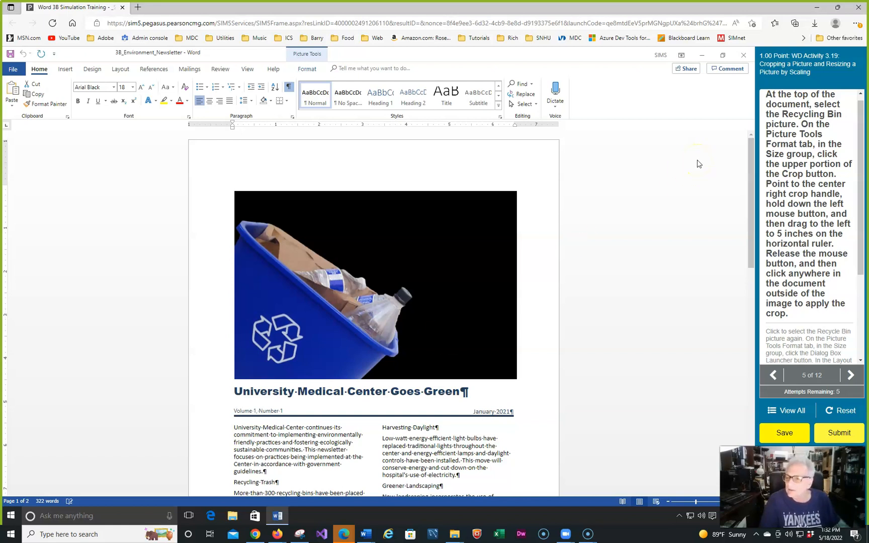
click(431, 228)
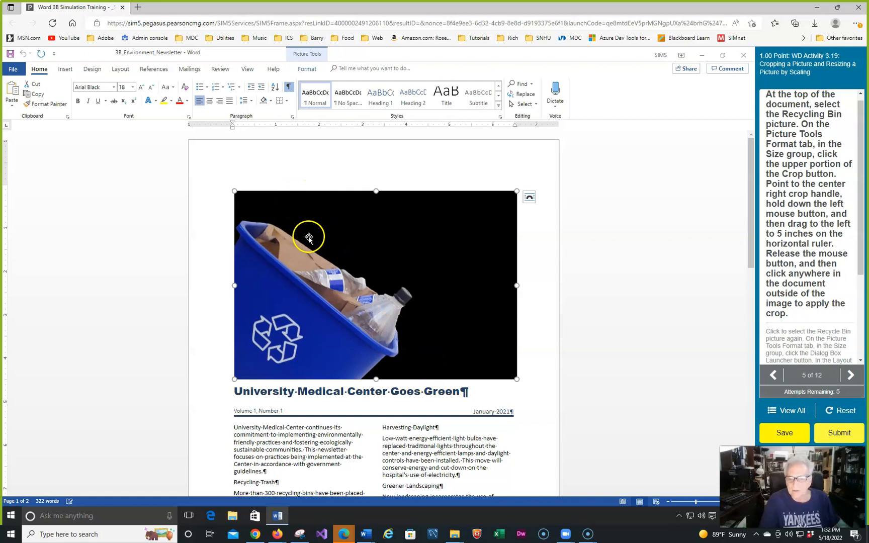
click(307, 68)
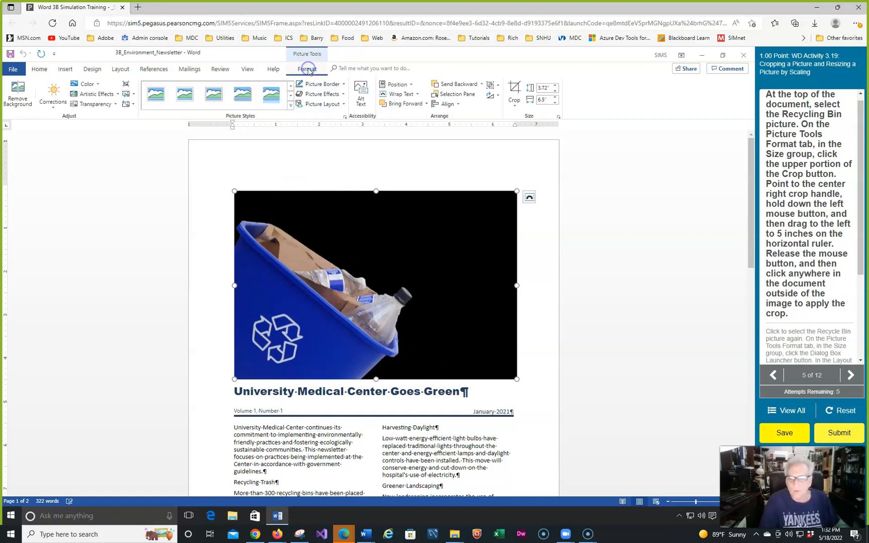
click(514, 90)
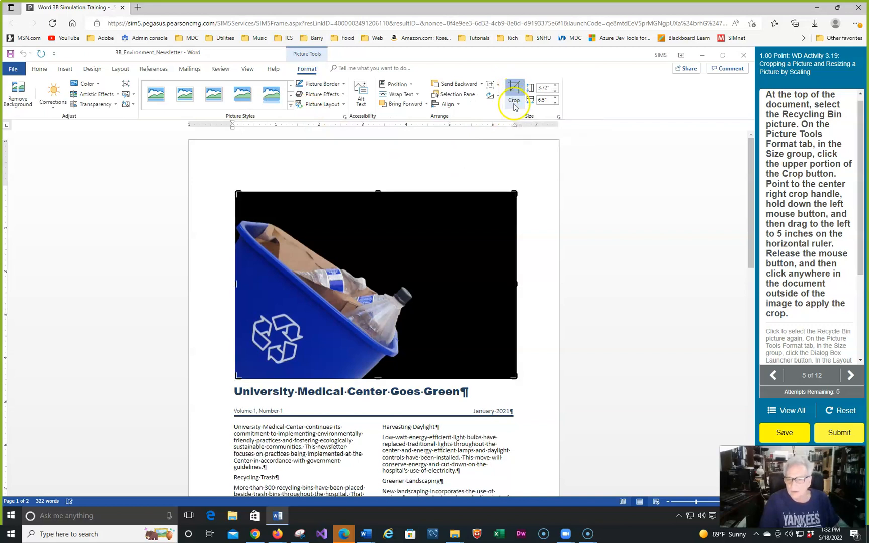
click(520, 103)
click(524, 115)
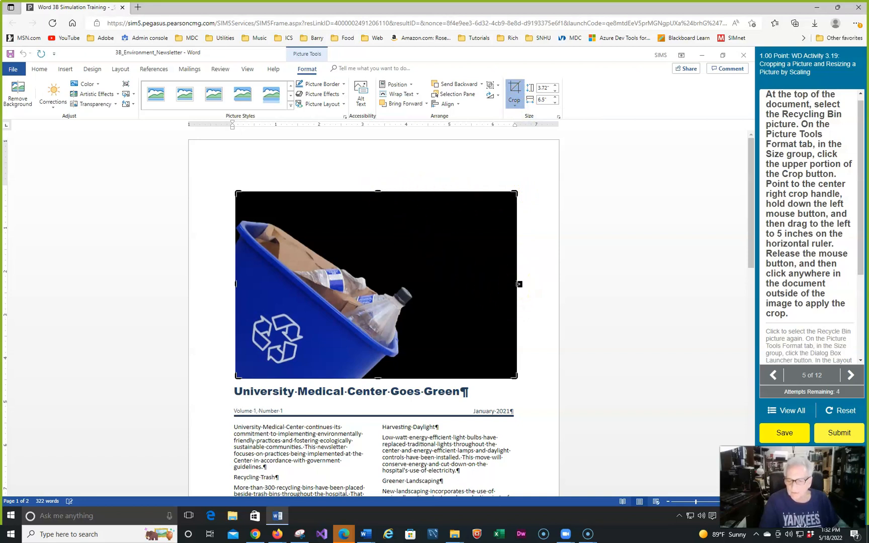
drag(518, 284, 451, 293)
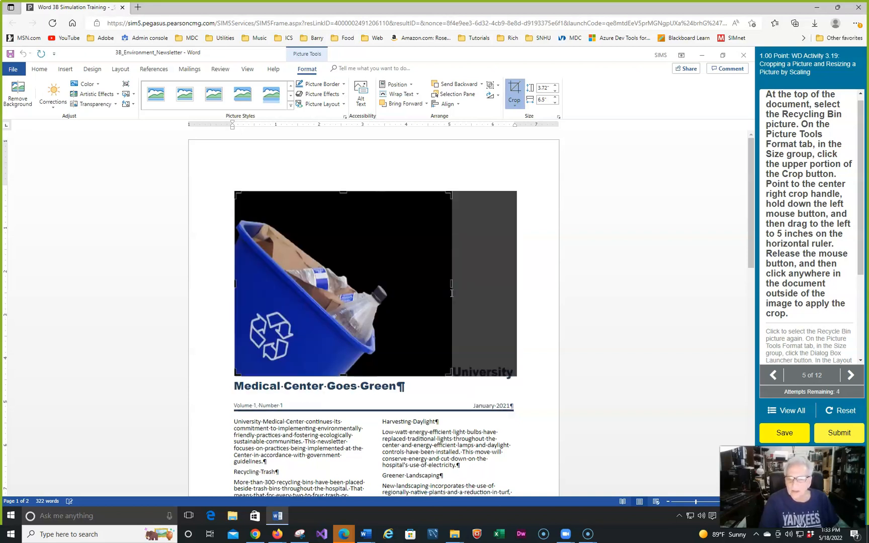
click(438, 169)
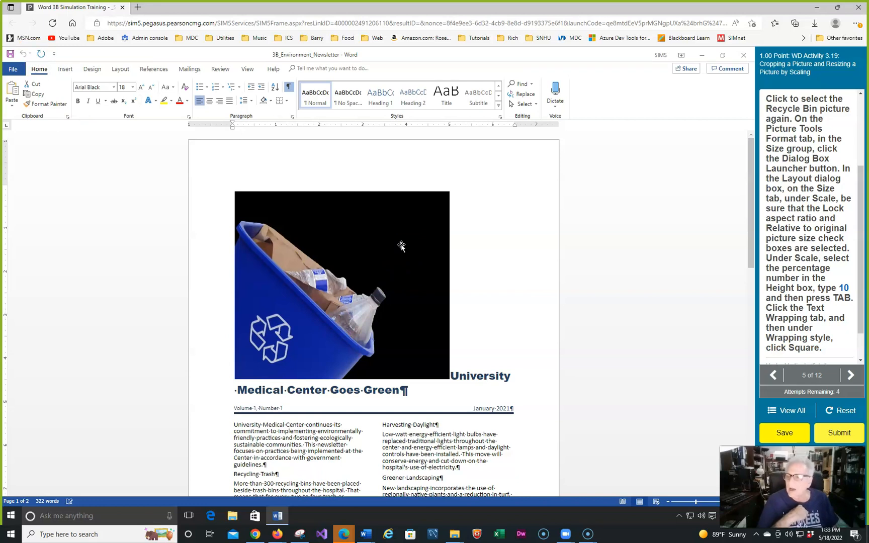
Scale the cropped recycling bin picture to 10% height with the aspect ratio locked, relative to the original picture size
click(798, 238)
click(671, 254)
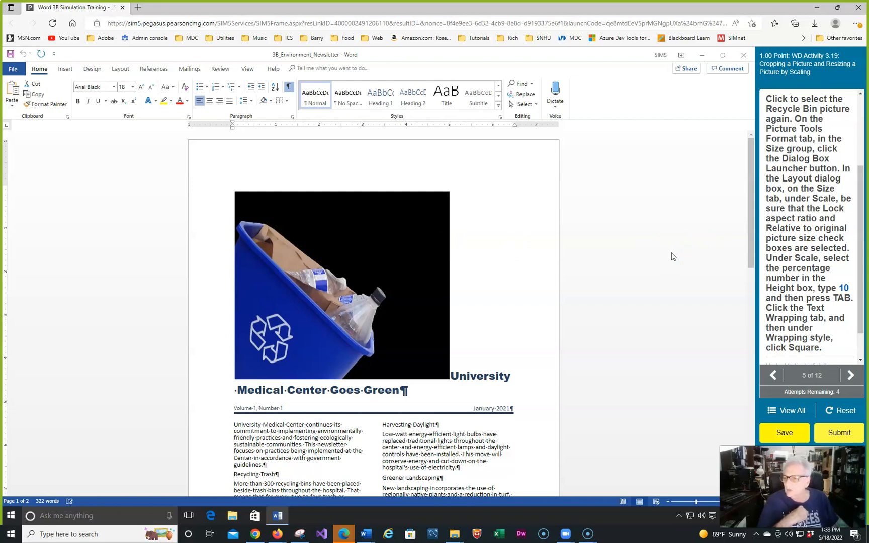
click(388, 212)
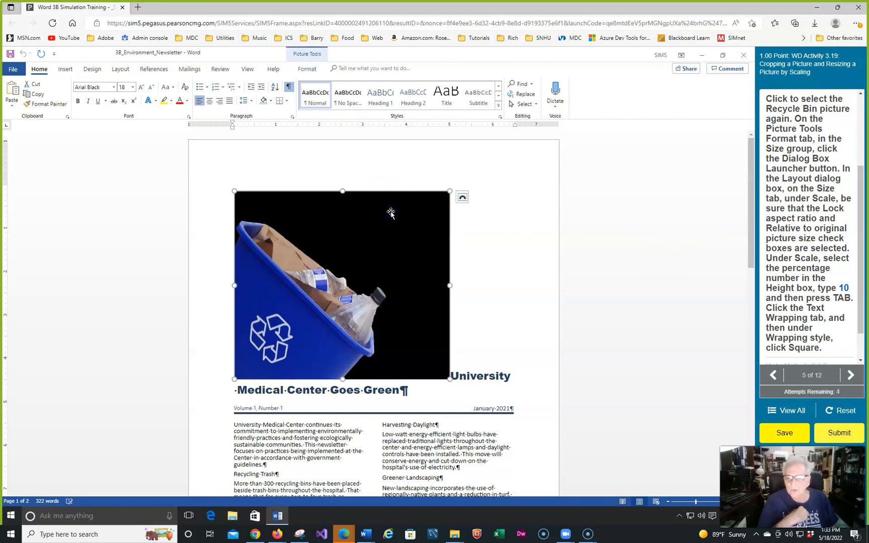
click(306, 70)
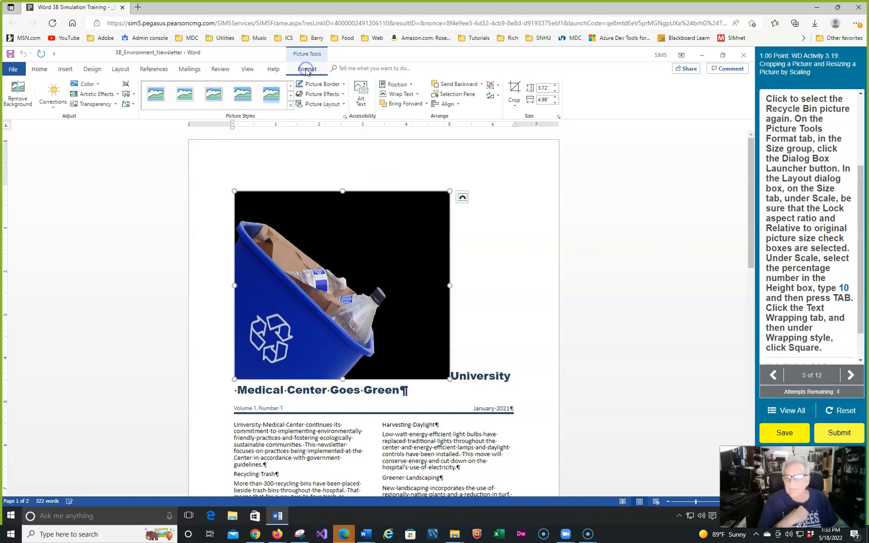
click(559, 120)
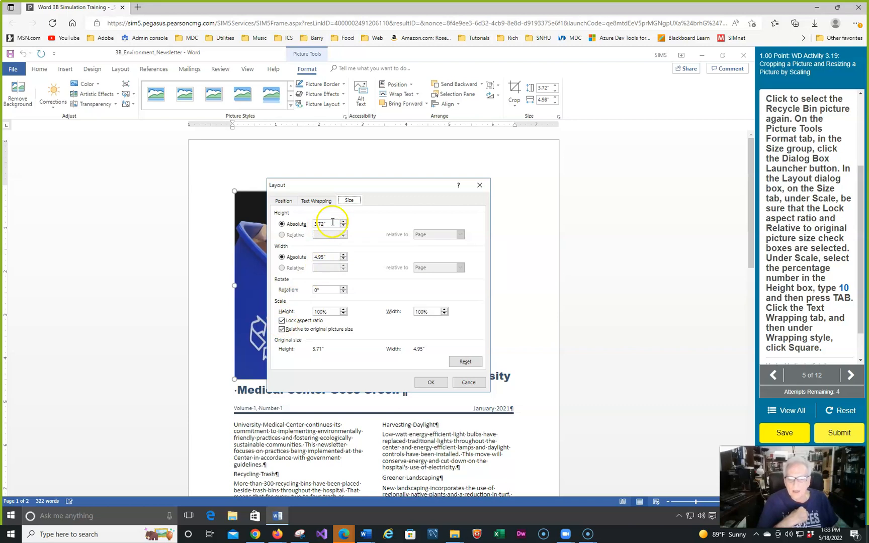
click(319, 312)
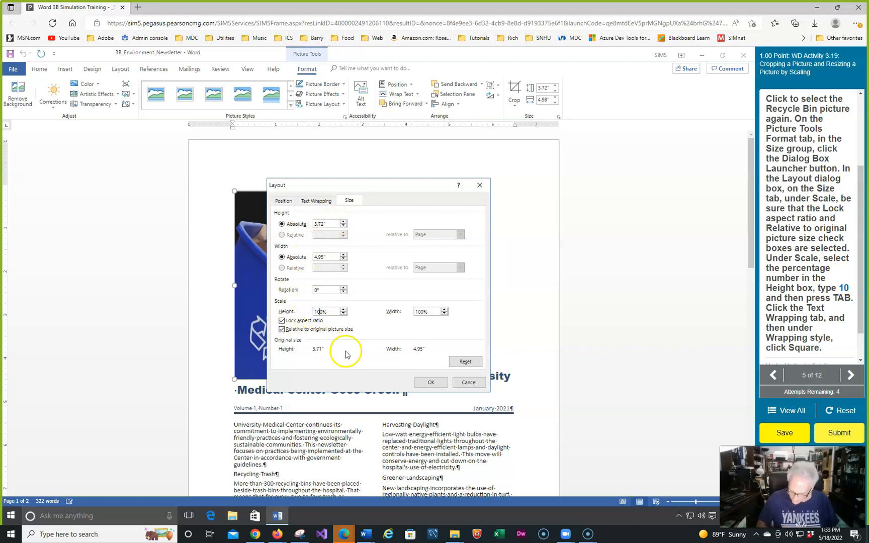
key(Tab)
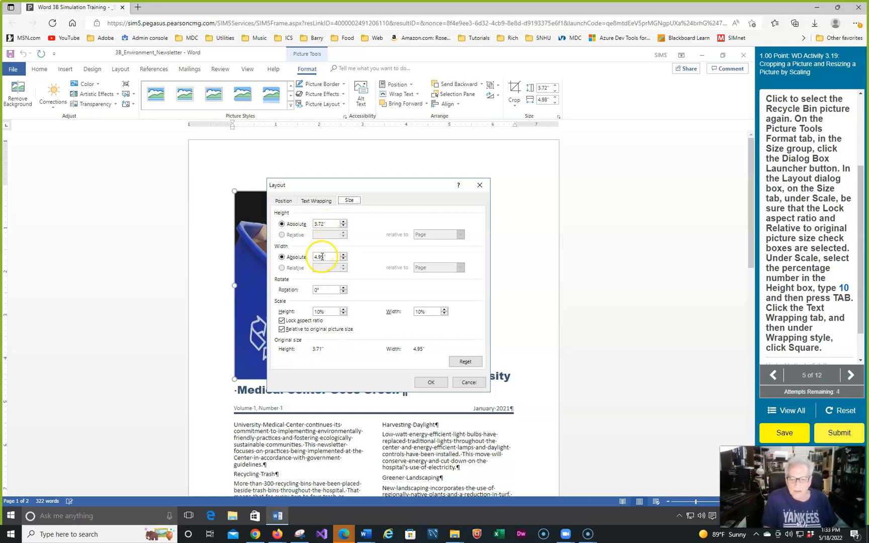
click(431, 382)
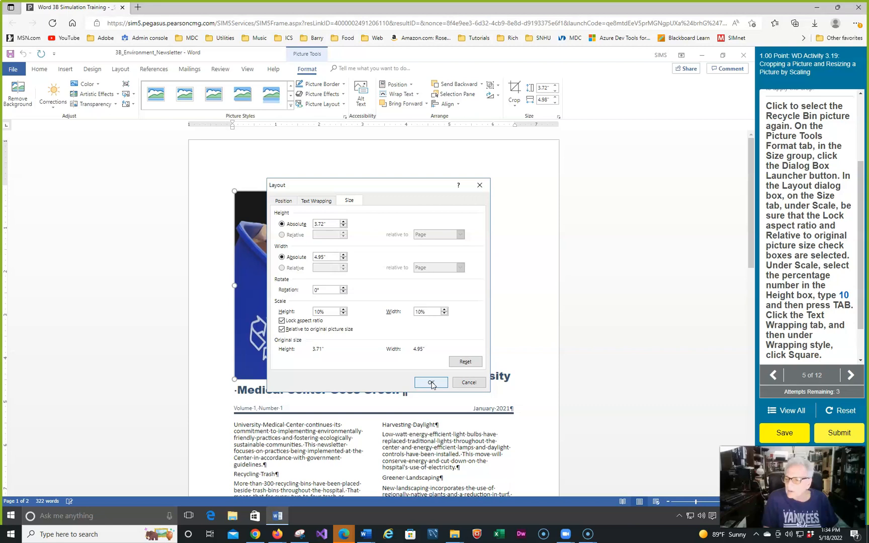
Set the text wrapping of the recycling bin picture to Square
click(307, 202)
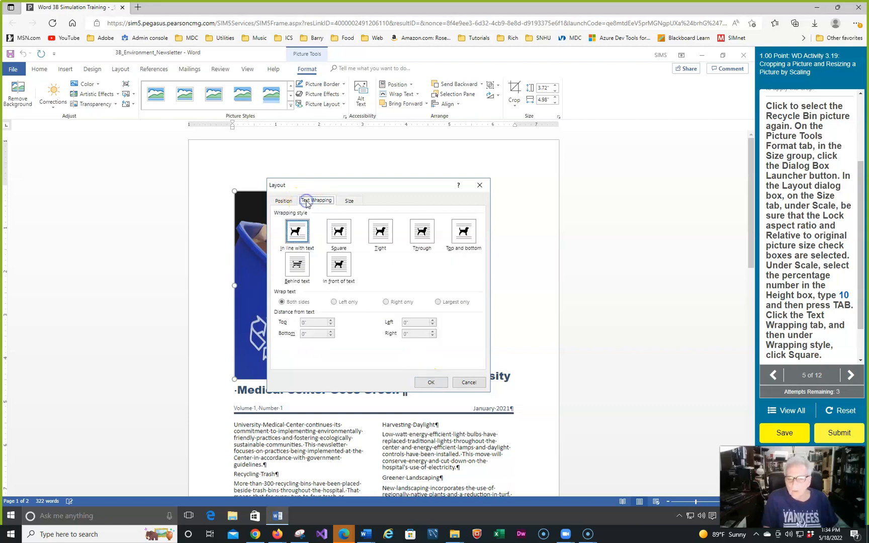
click(338, 231)
click(431, 382)
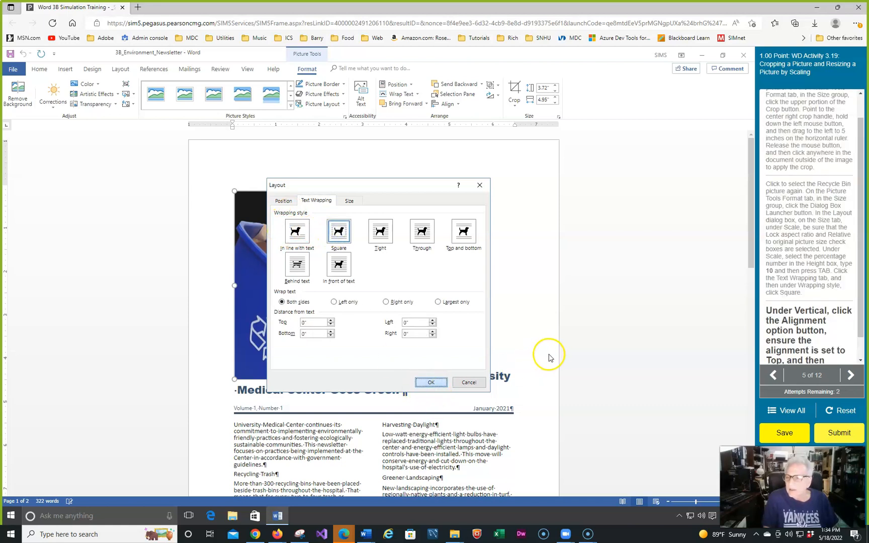
Set the recycling bin picture's vertical alignment to Top relative to Margin and apply the layout
scroll(815, 254, down, 1)
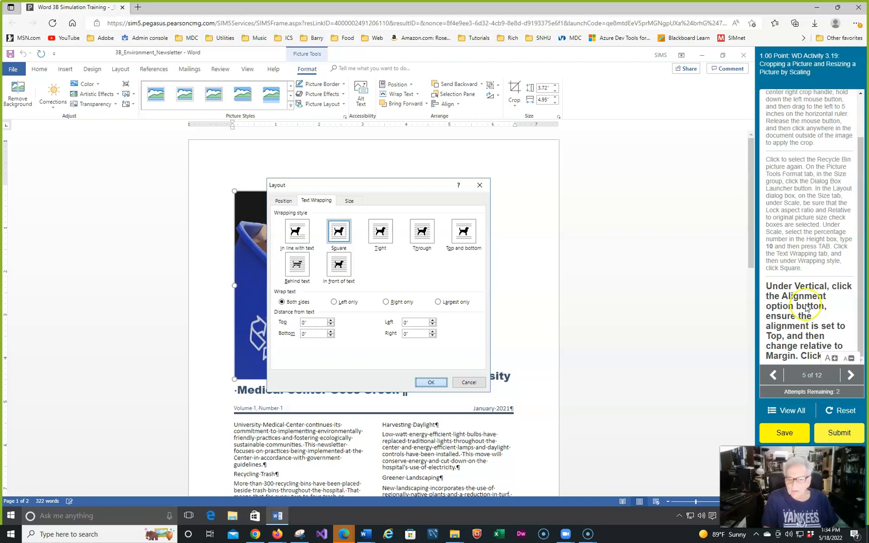
click(277, 201)
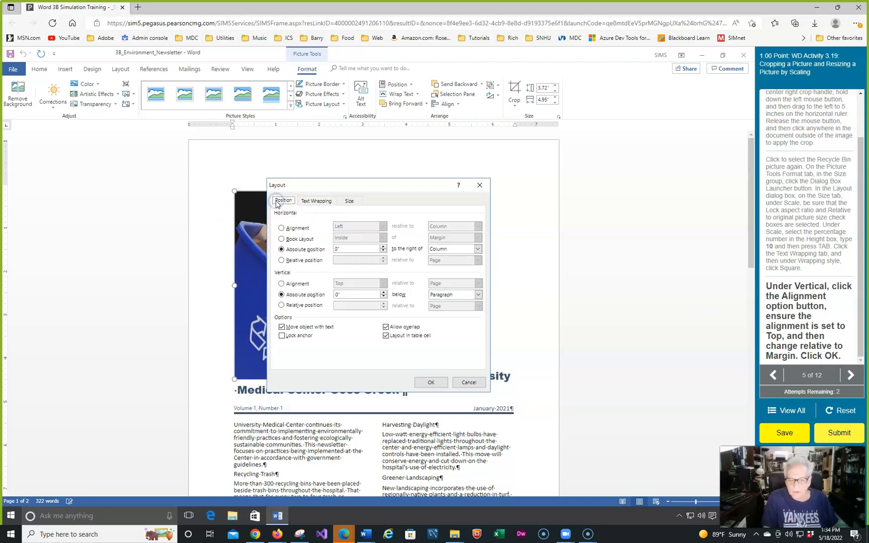
click(282, 285)
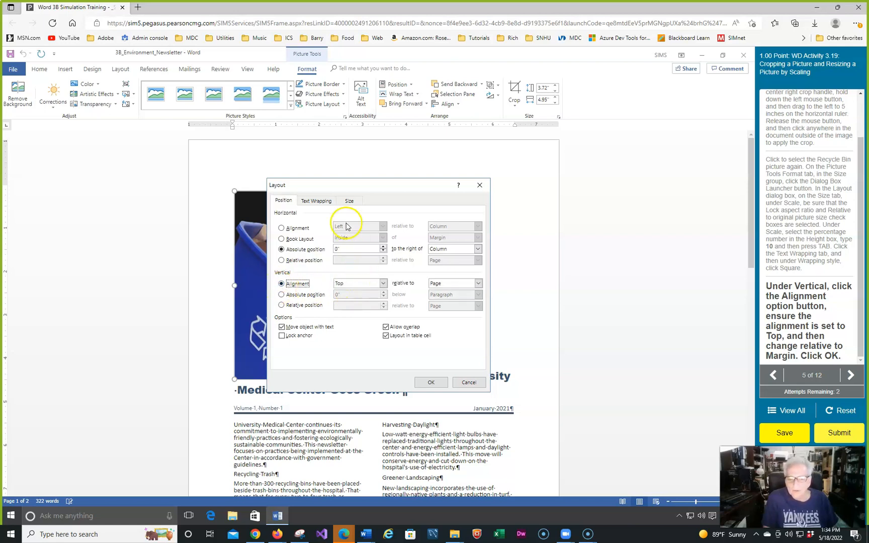
click(478, 284)
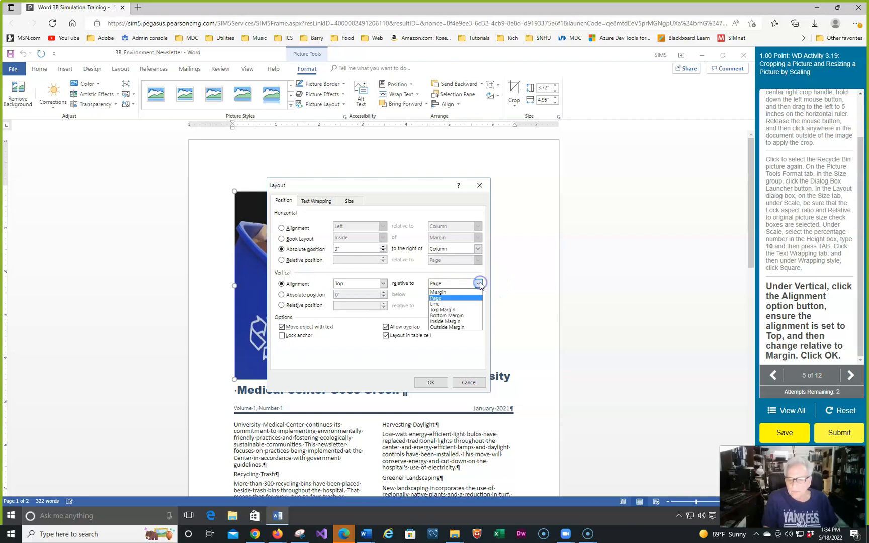
click(451, 292)
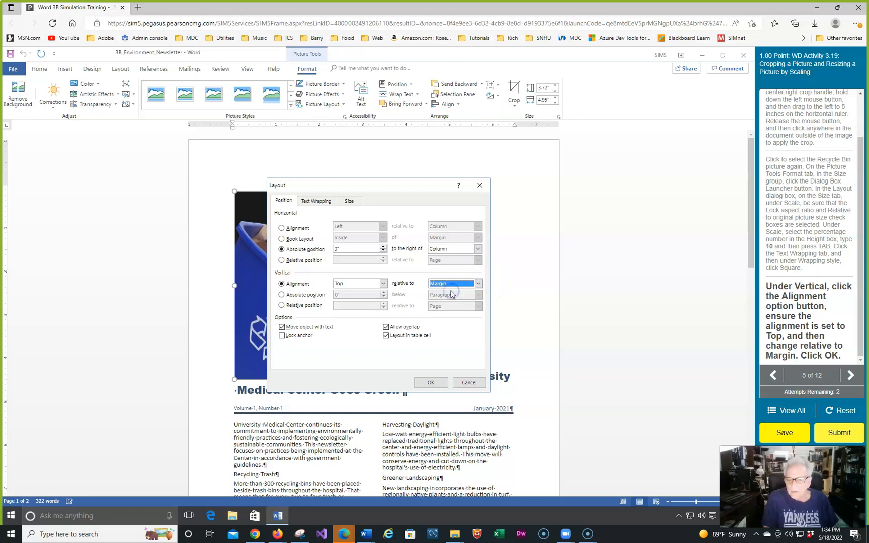
click(430, 382)
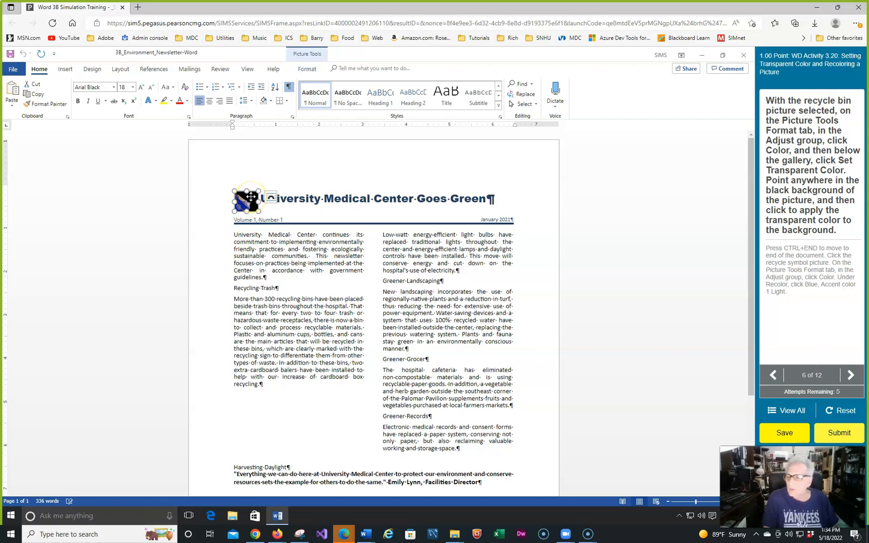
Make the black background of the recycling bin picture transparent with Set Transparent Color
click(305, 70)
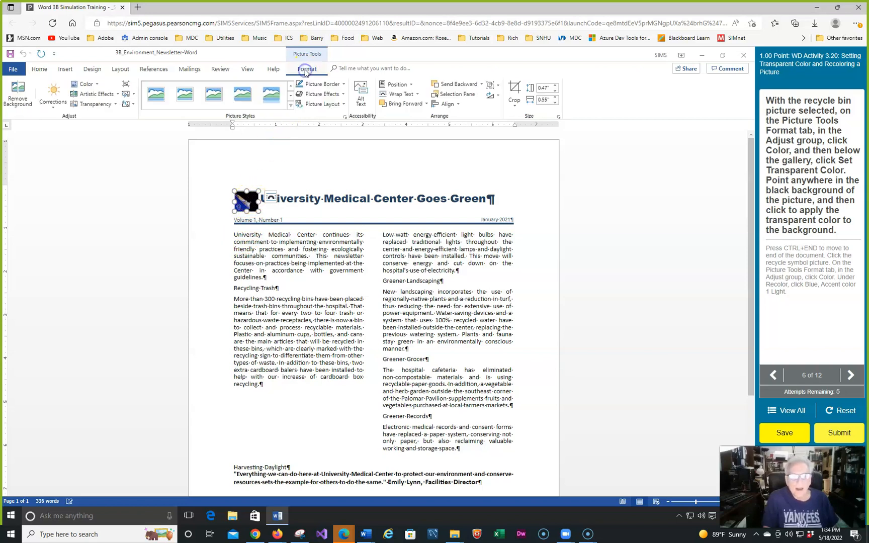
click(114, 107)
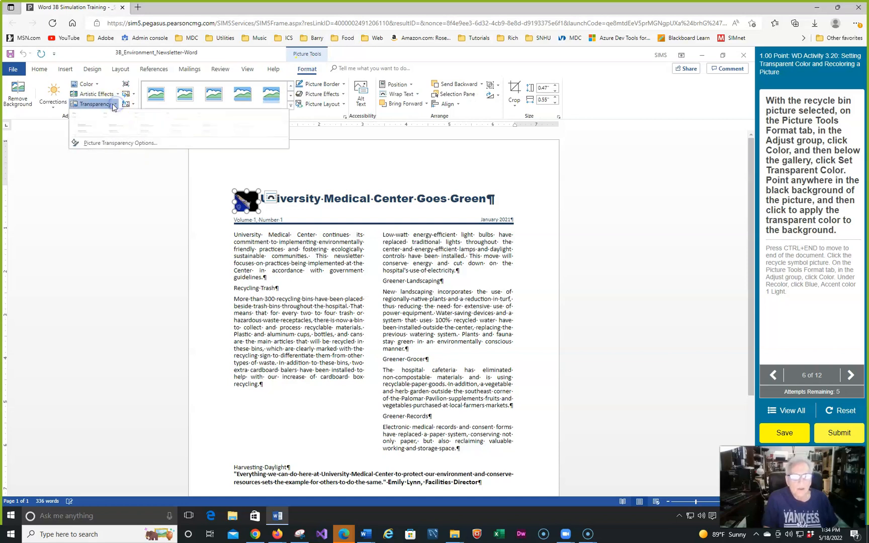
click(116, 104)
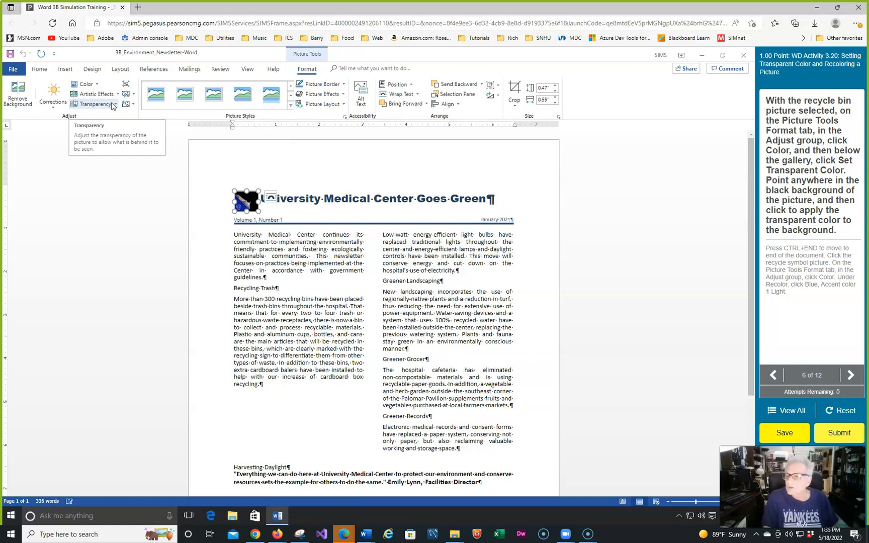
click(95, 85)
click(96, 86)
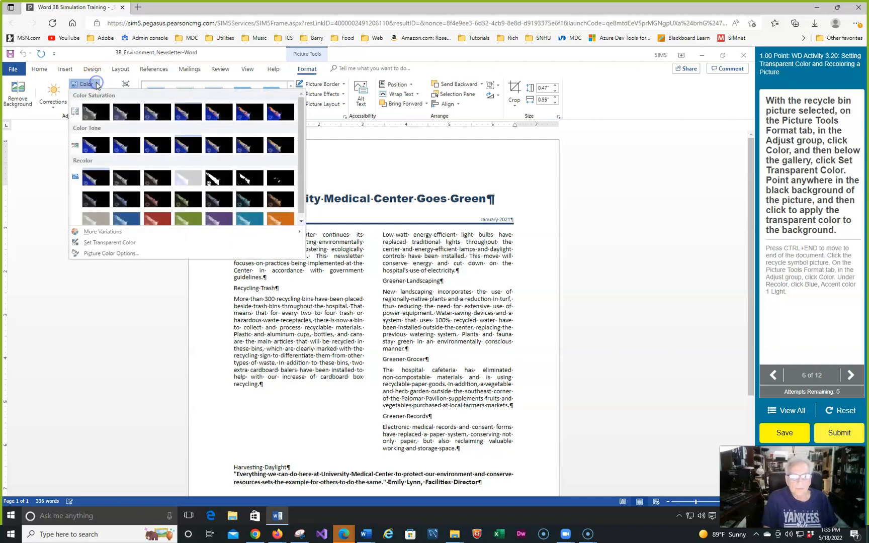
click(101, 244)
click(101, 243)
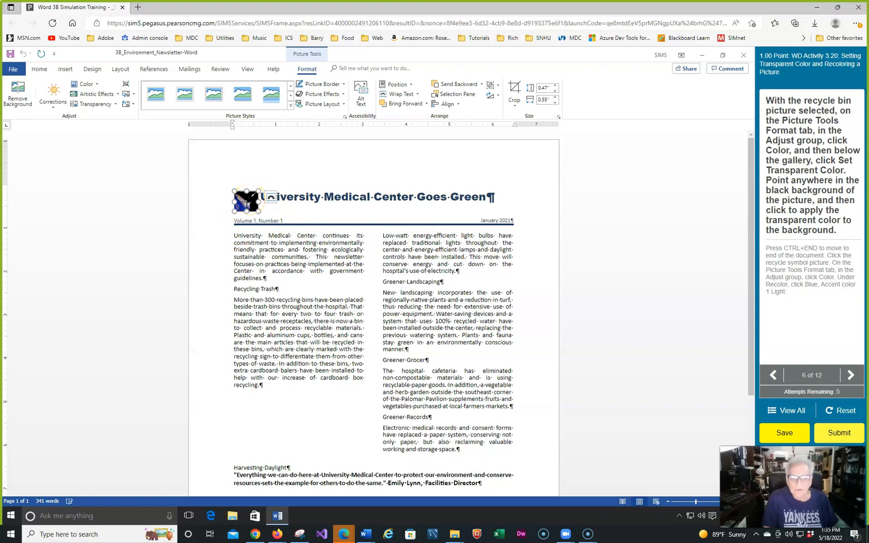
click(248, 200)
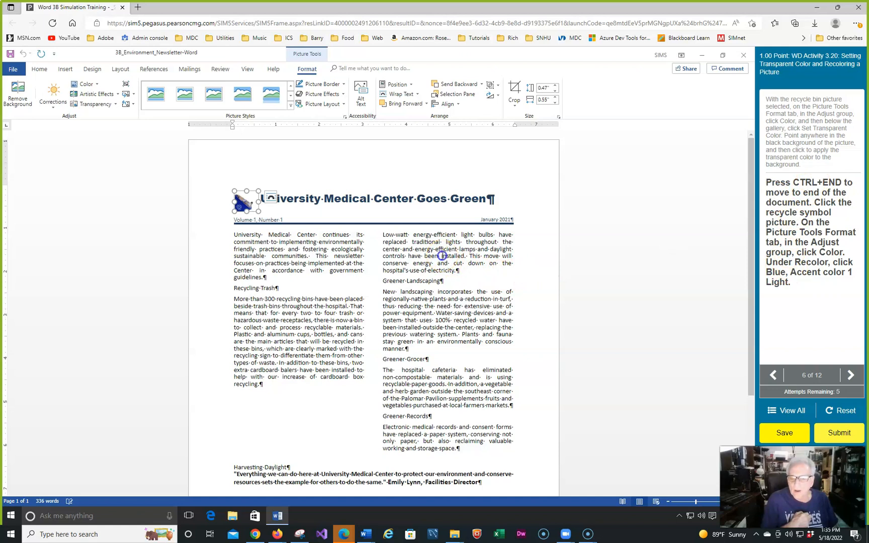
Recolor the recycle symbol picture at the end of the document with Blue, Accent color 1 Light
key(ctrl+End)
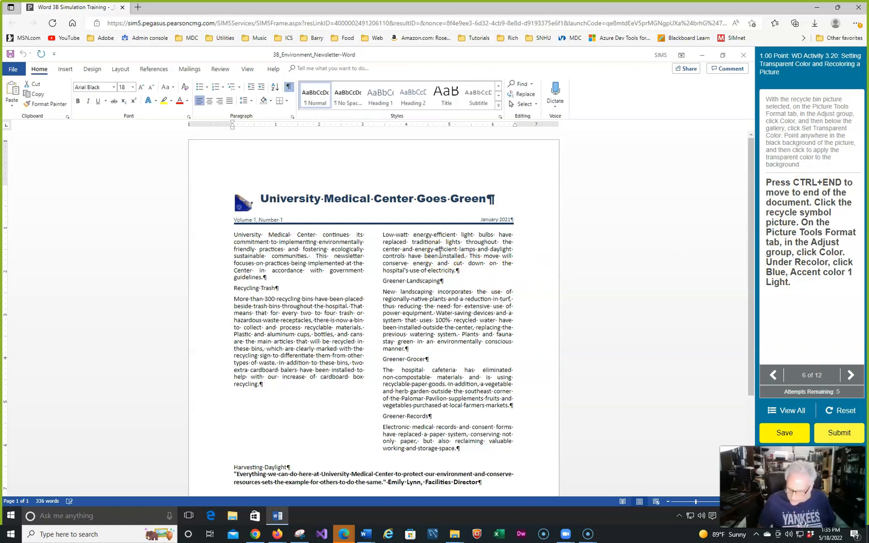
click(412, 279)
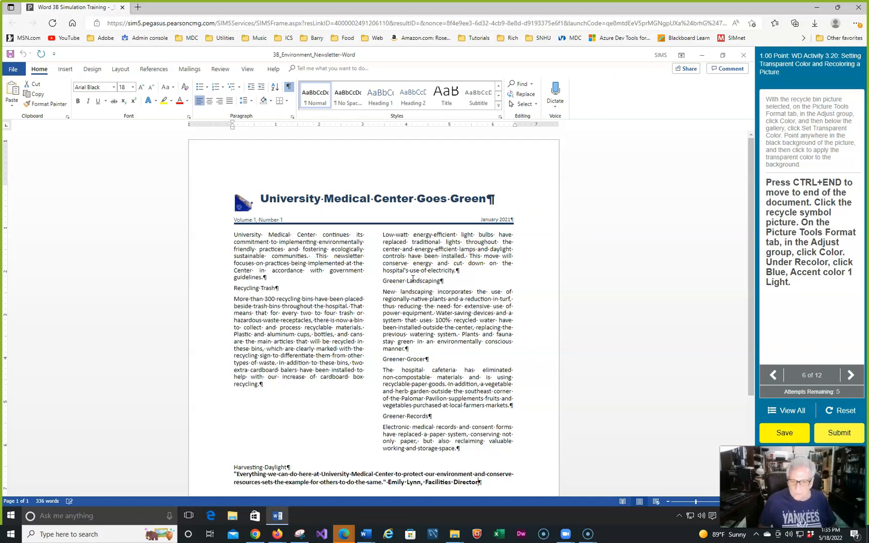
scroll(617, 291, down, 3)
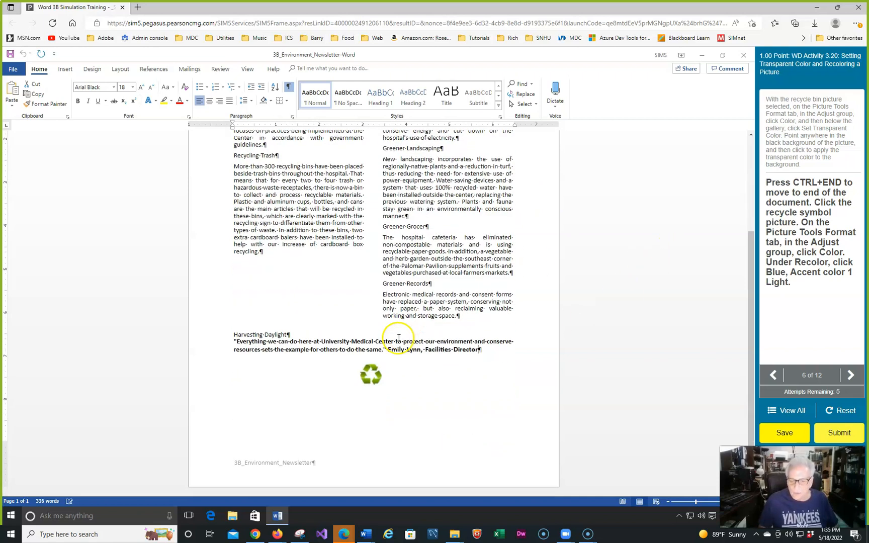
click(369, 374)
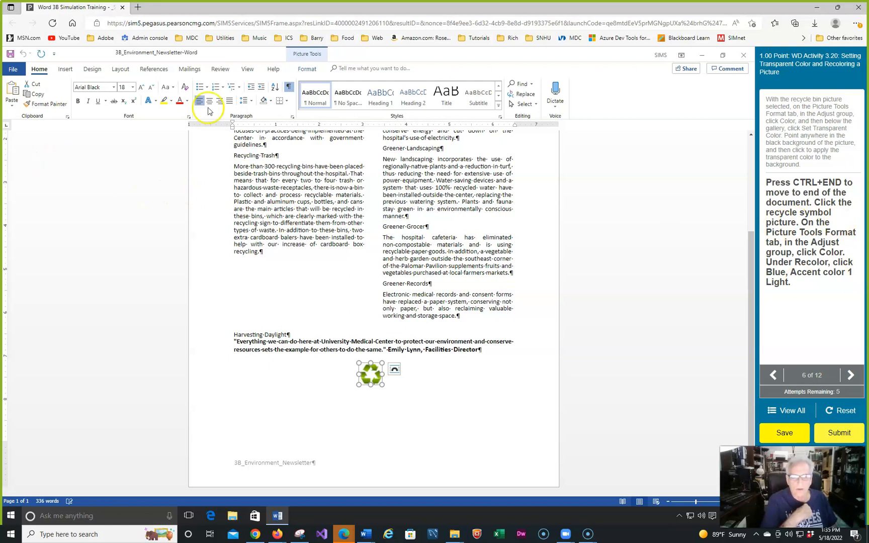
click(304, 68)
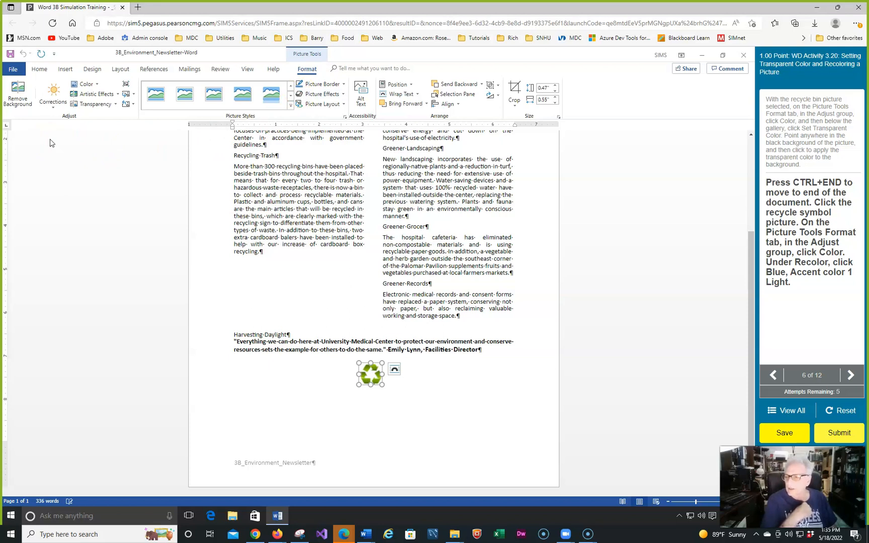
click(97, 85)
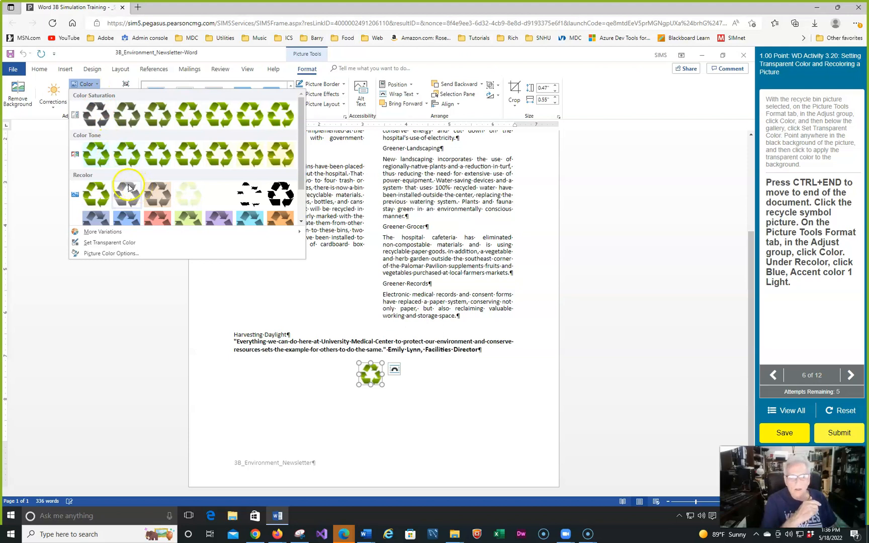
scroll(125, 196, down, 1)
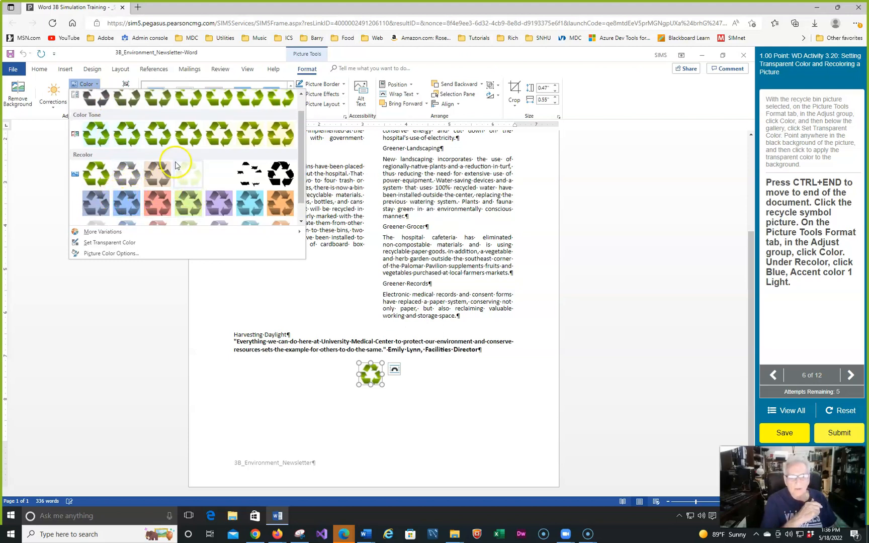
scroll(187, 195, down, 1)
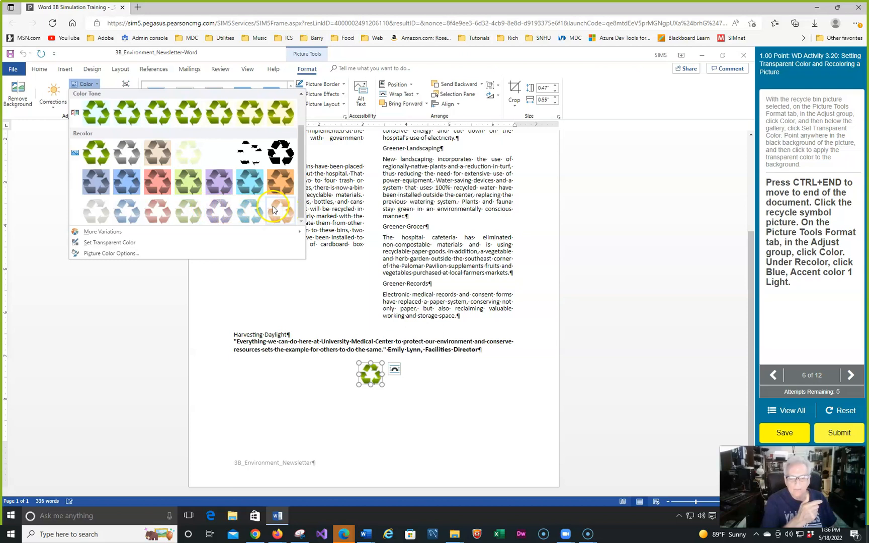
click(123, 210)
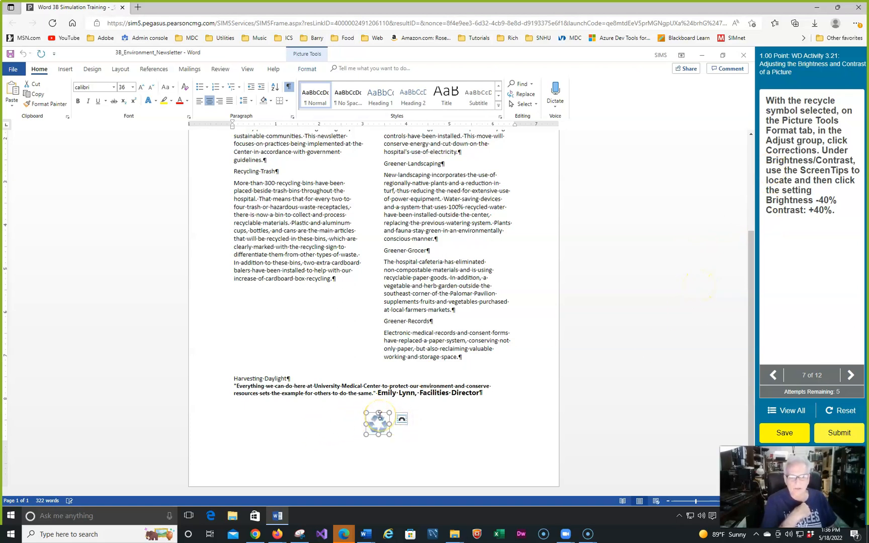
Correct the recycle symbol picture to Brightness -40% and Contrast +40%
click(307, 69)
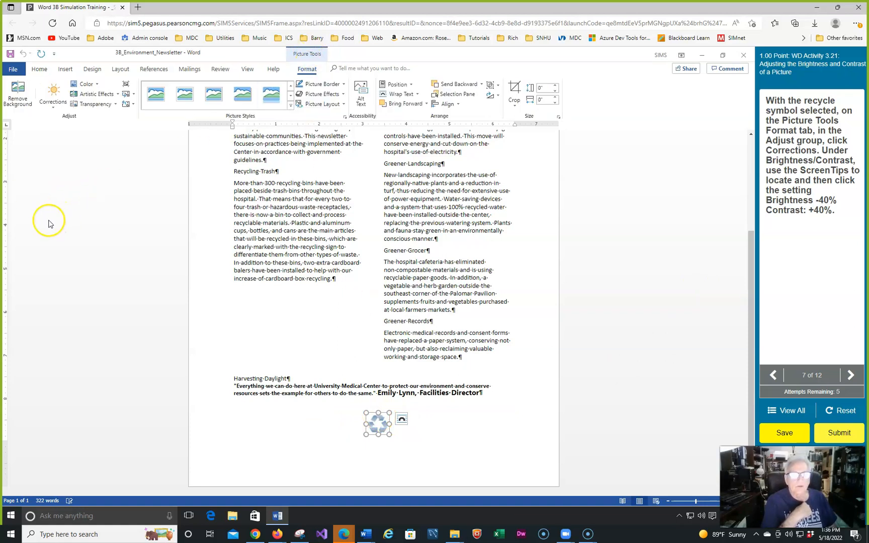
click(52, 107)
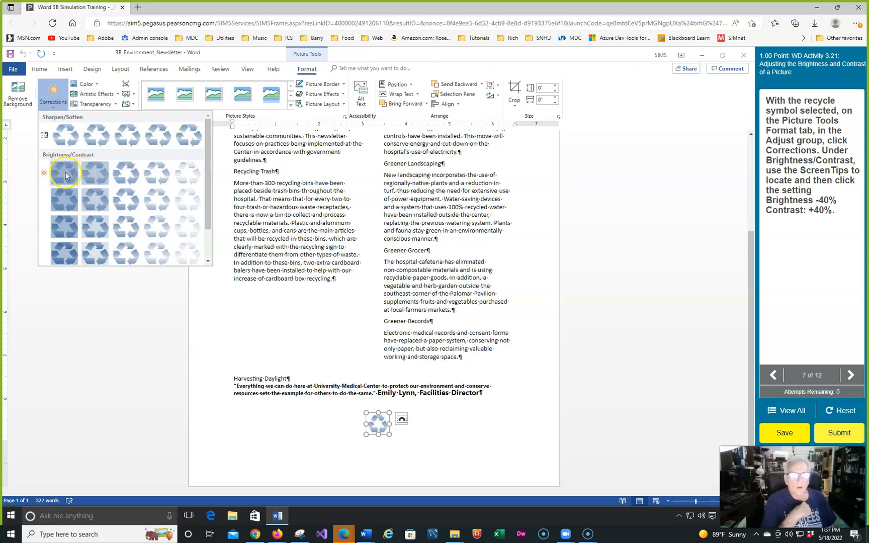
scroll(65, 174, down, 1)
click(66, 231)
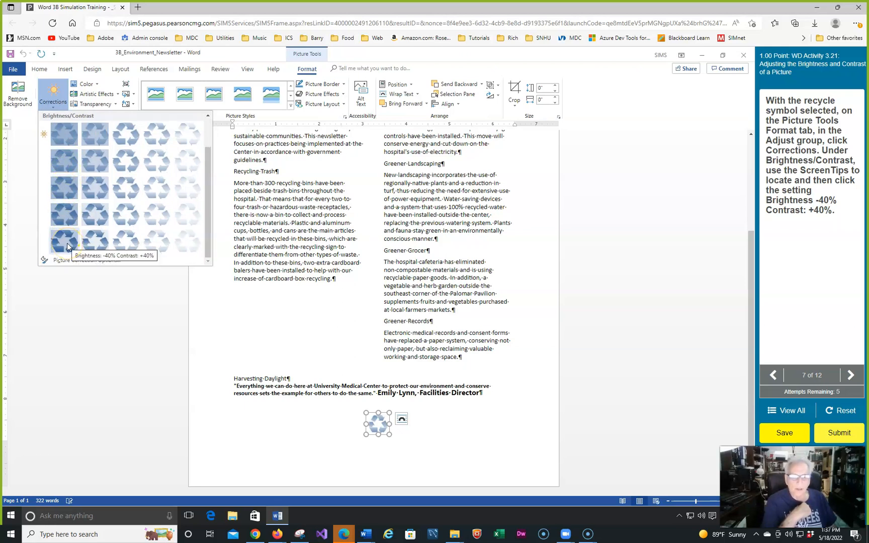
click(67, 243)
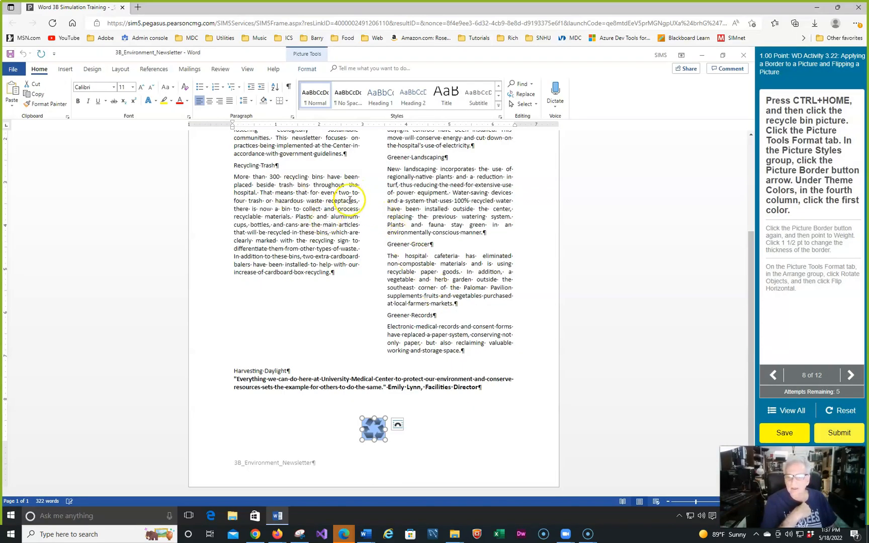
Give the recycle bin picture beside the newsletter title a border in the first theme color of the fourth column
key(ctrl+Home)
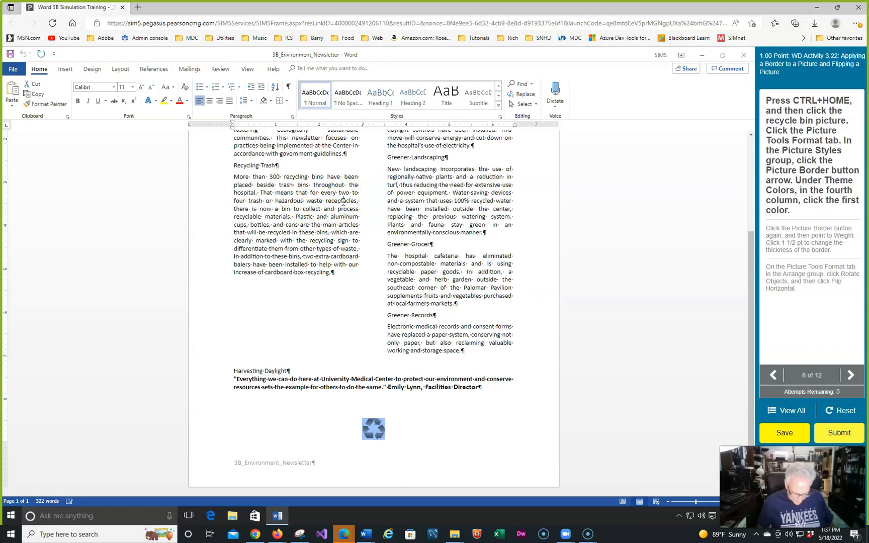
key(ctrl+Home)
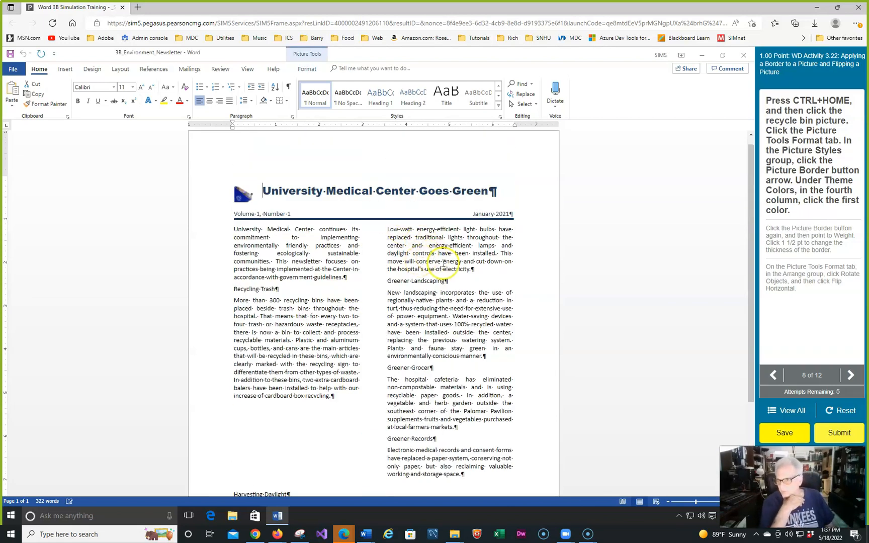
click(244, 201)
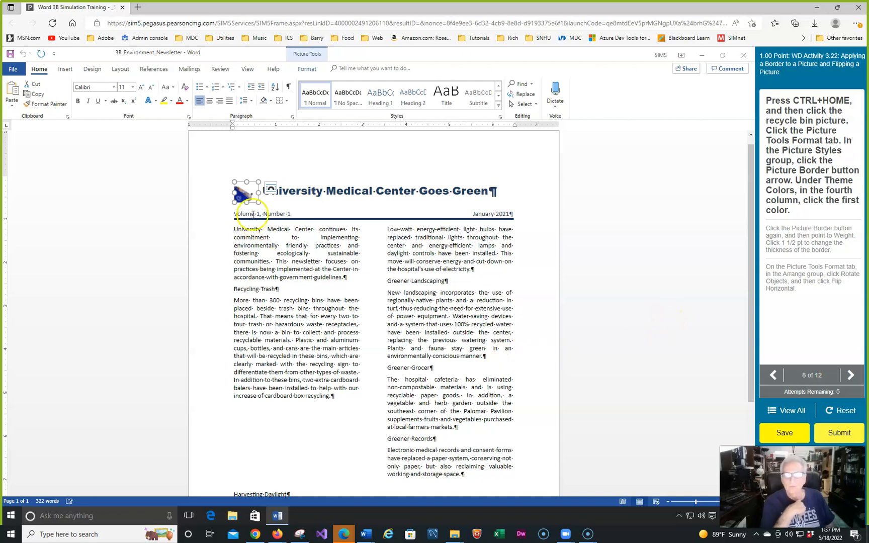
click(304, 71)
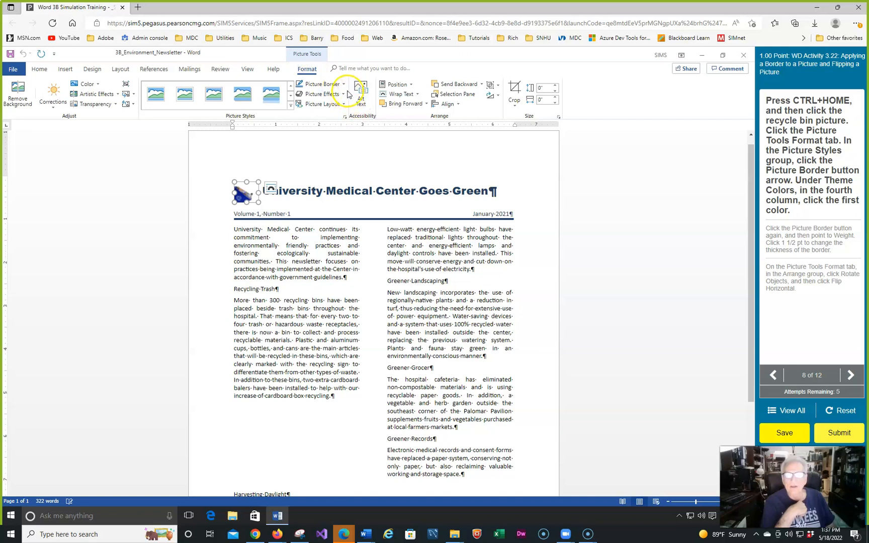
click(344, 84)
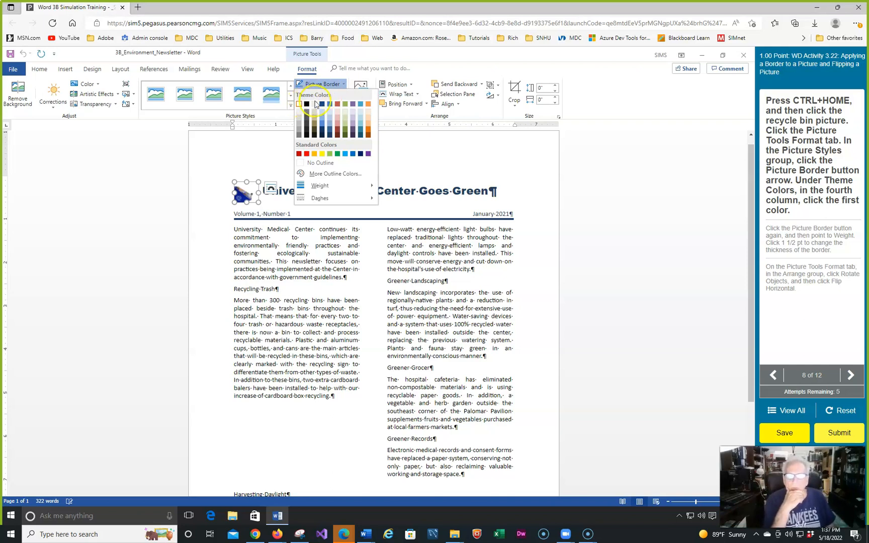
click(315, 104)
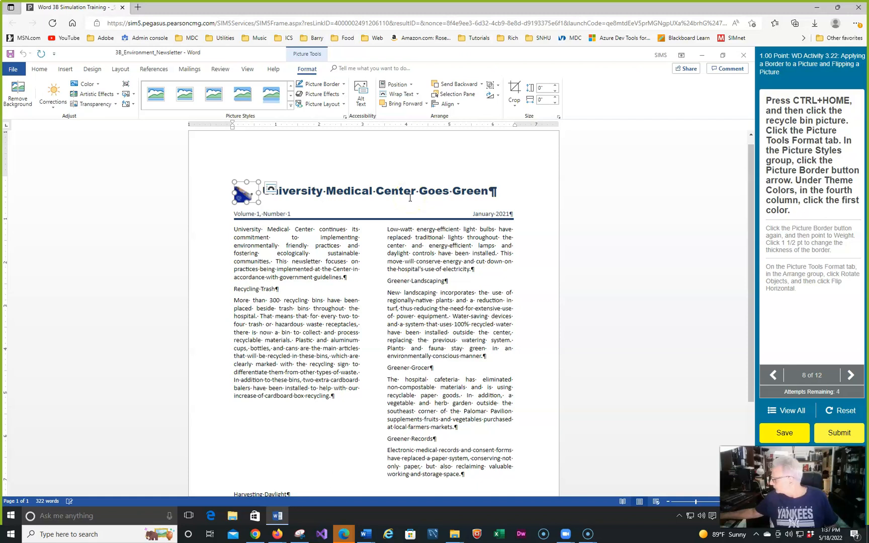
click(338, 85)
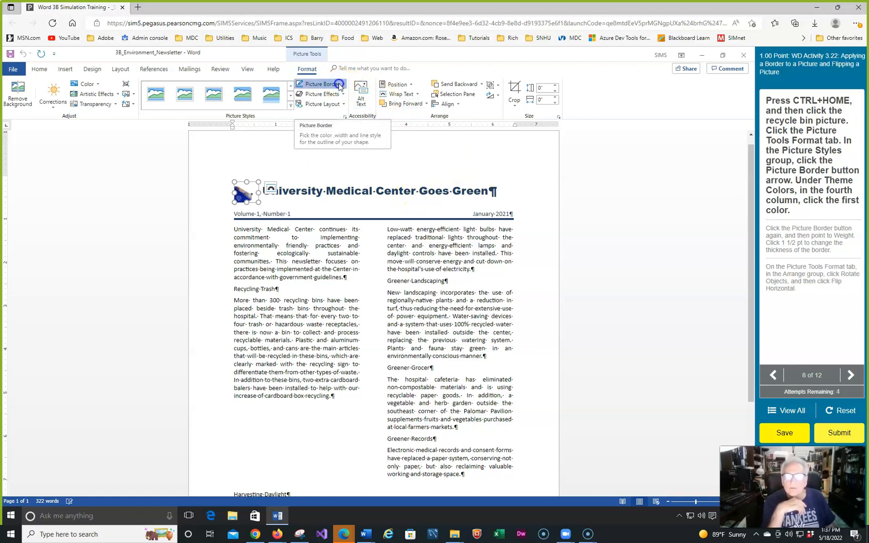
click(320, 105)
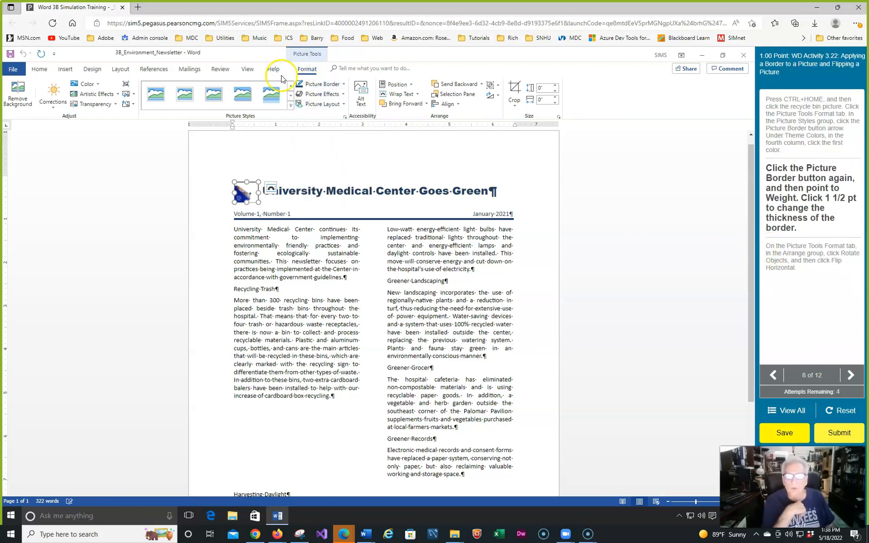
Set the recycle bin picture's border weight to 1½ pt and flip the picture horizontally
click(342, 85)
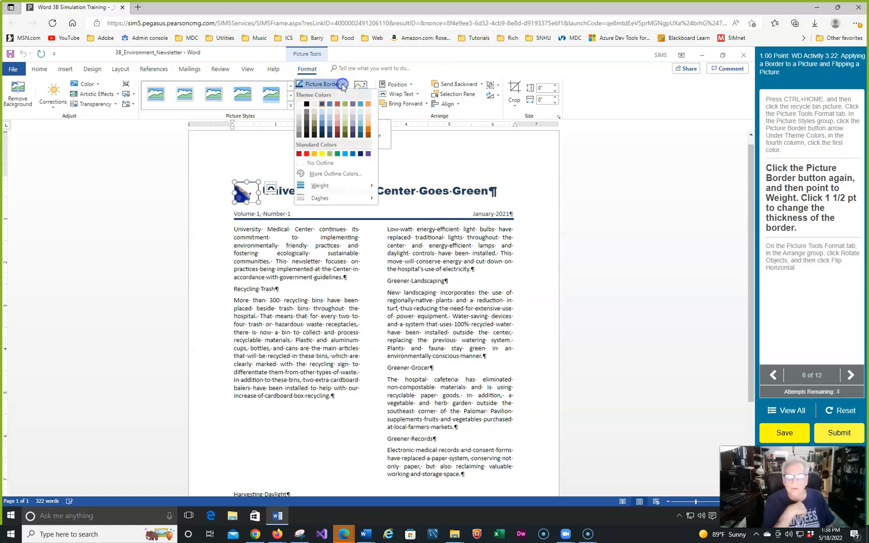
mouse_move(327, 186)
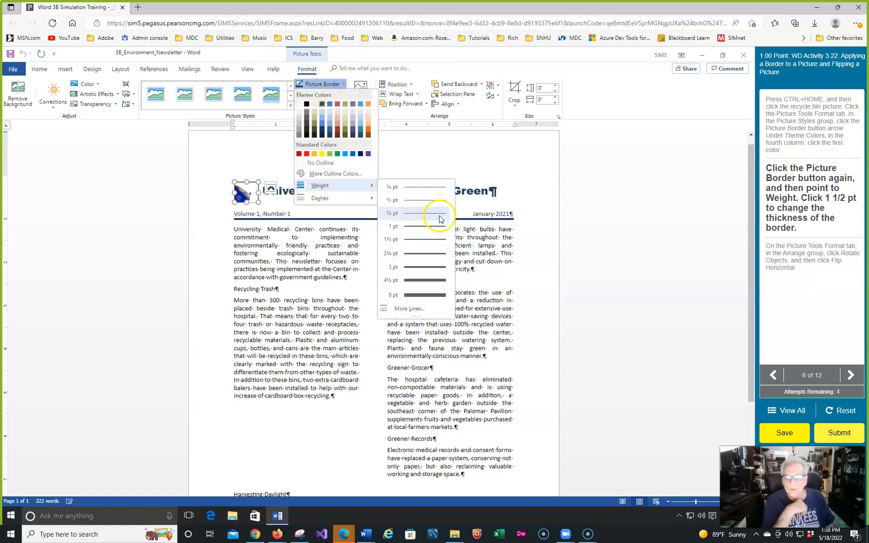
click(432, 244)
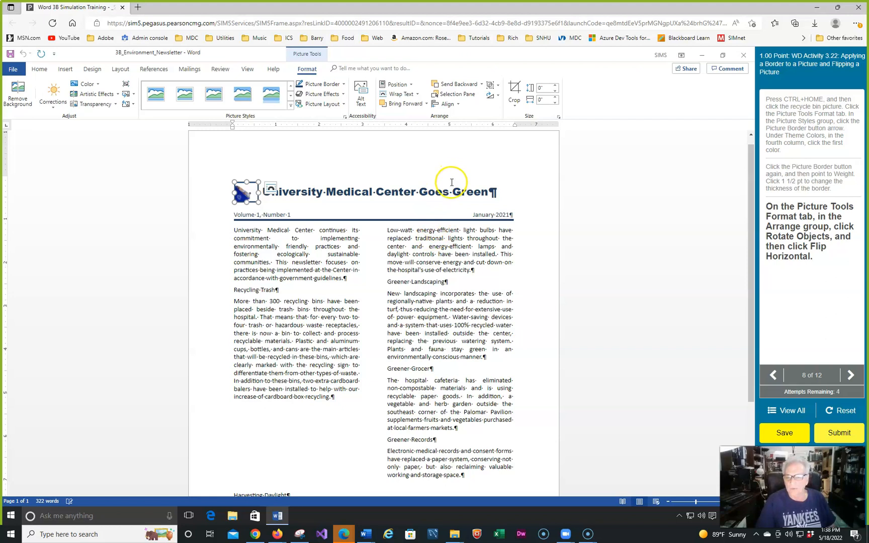
click(498, 95)
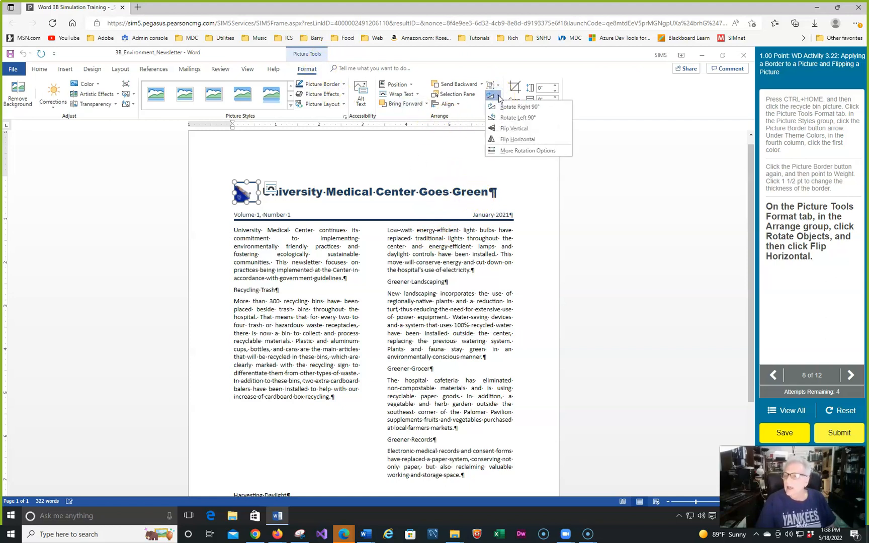
click(506, 145)
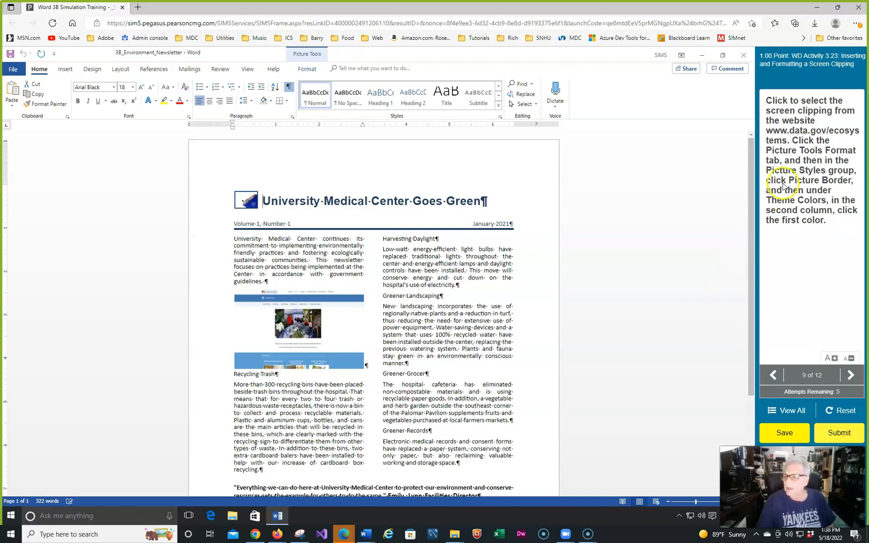
Apply a Black, Text 1 picture border to the website screen clipping in the first column
click(307, 336)
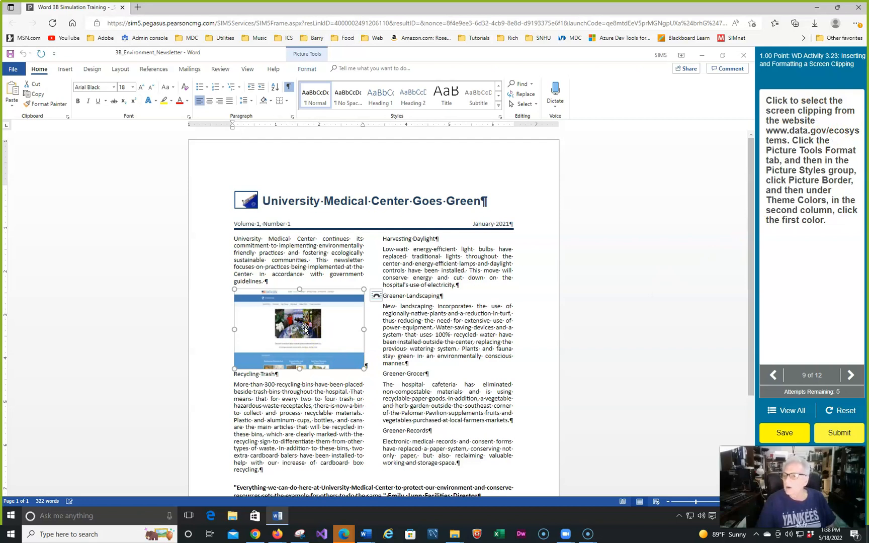
click(271, 334)
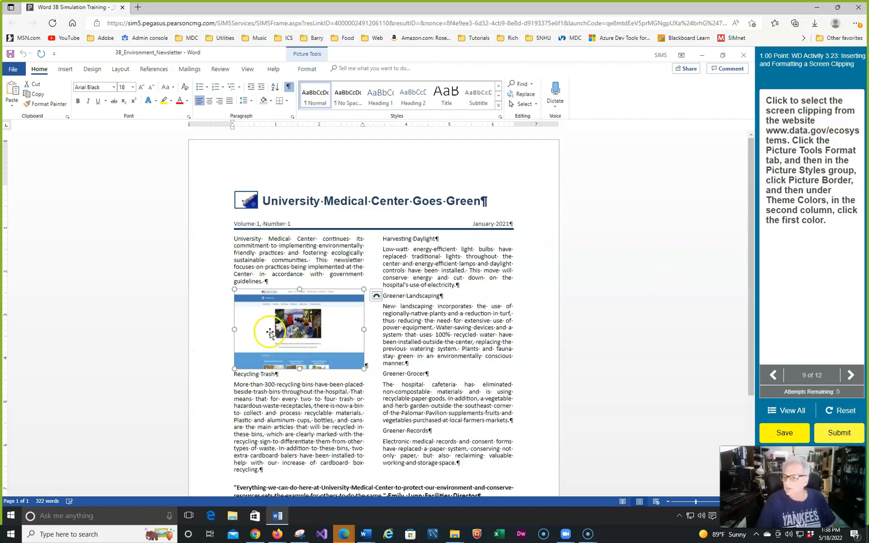
click(307, 72)
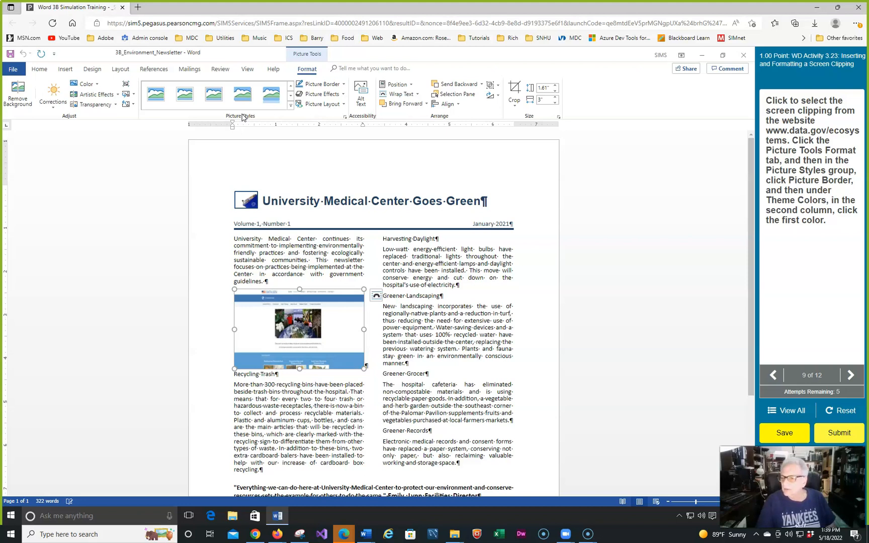
click(344, 85)
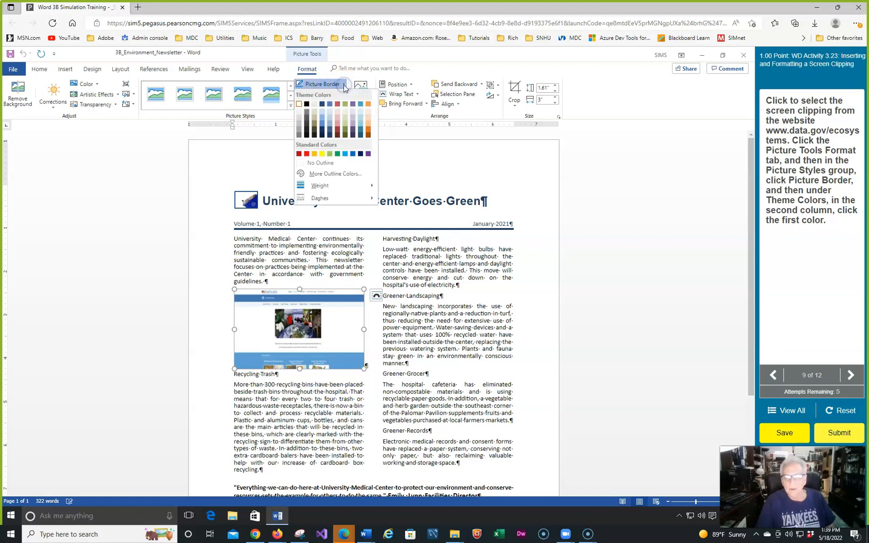
click(306, 104)
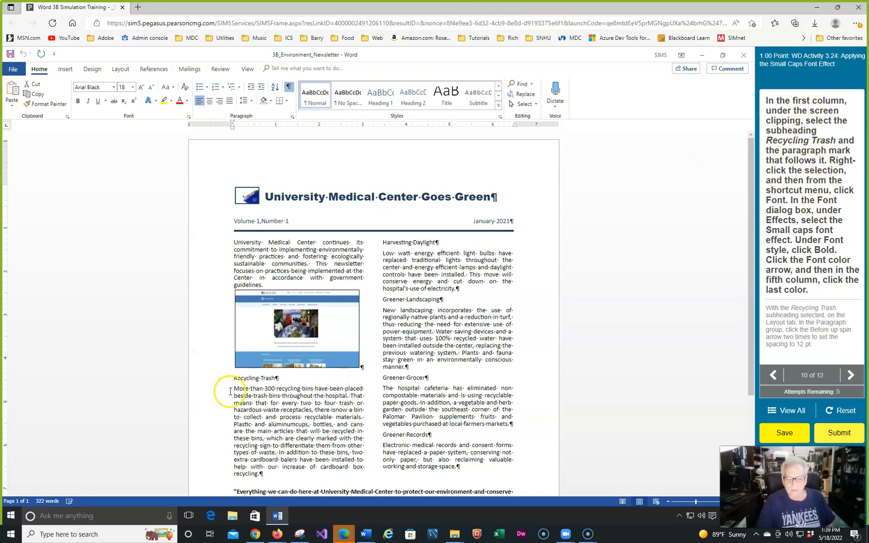
Format the Recycling Trash subheading with the Small caps effect, Bold style and the font color Blue, Accent 1, Darker 50%
drag(231, 378, 300, 373)
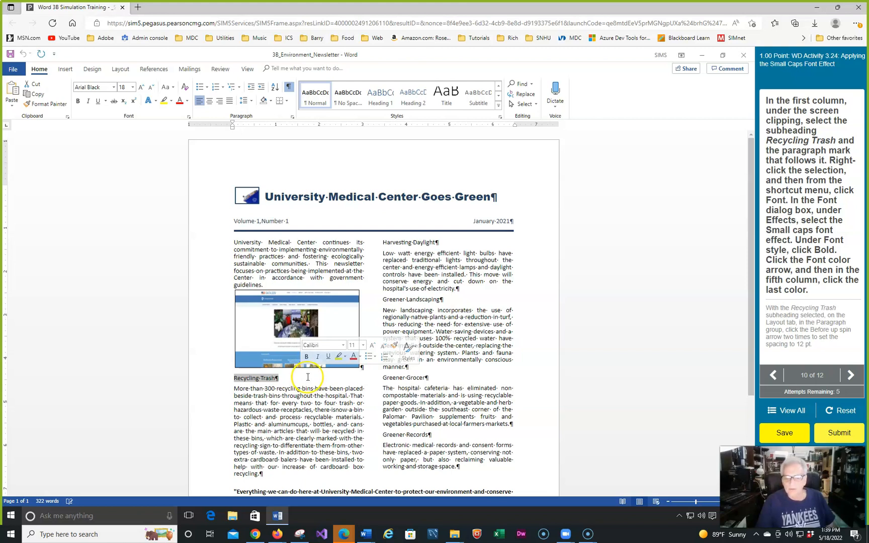
right_click(263, 380)
mouse_move(281, 469)
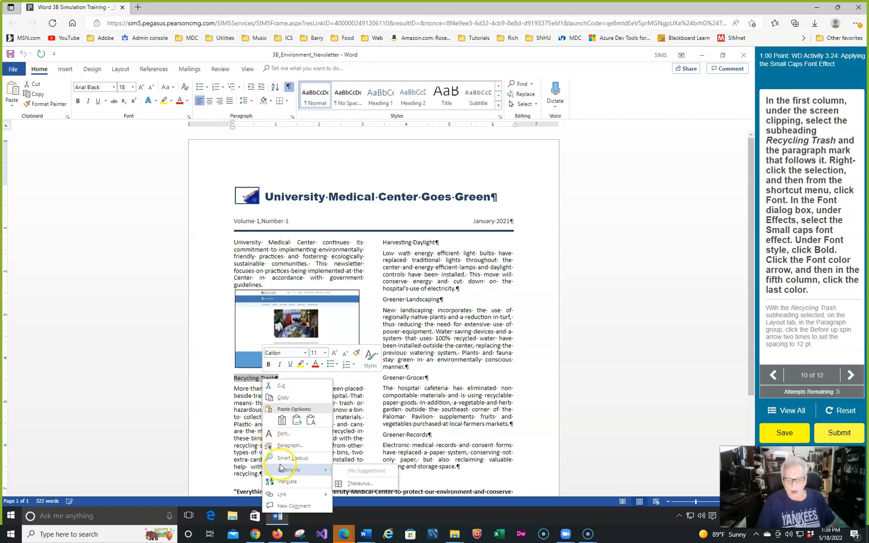
click(283, 433)
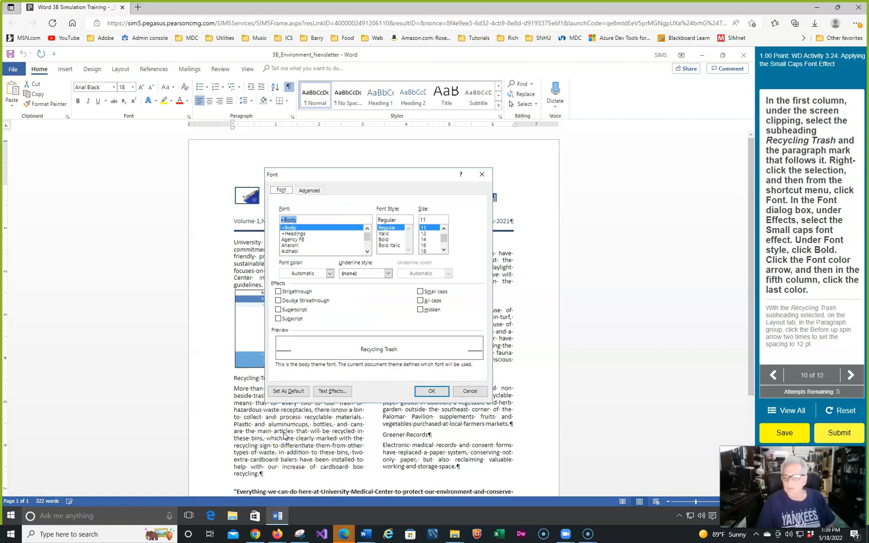
drag(359, 174, 578, 98)
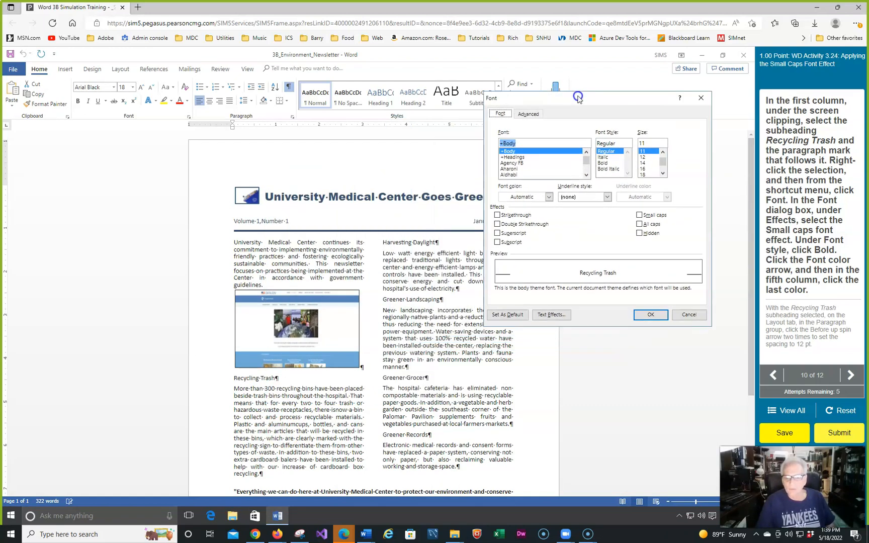
click(639, 216)
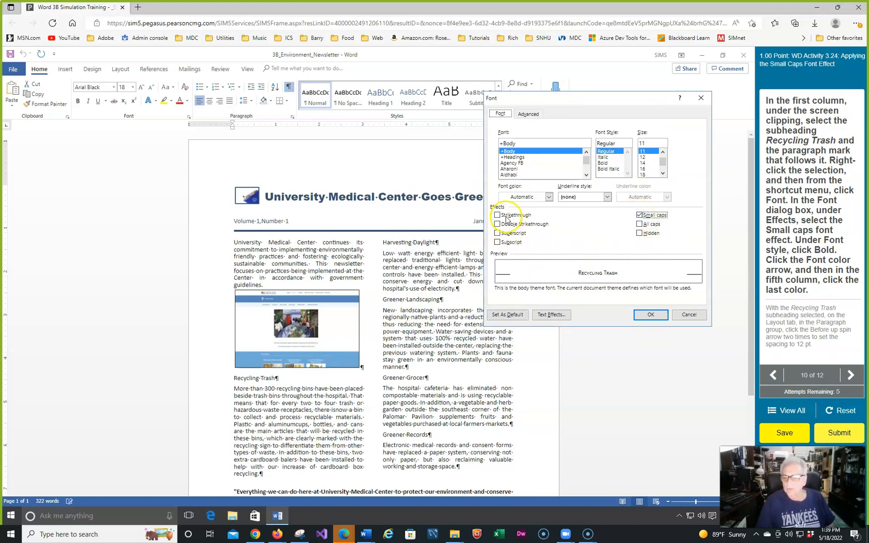
click(606, 164)
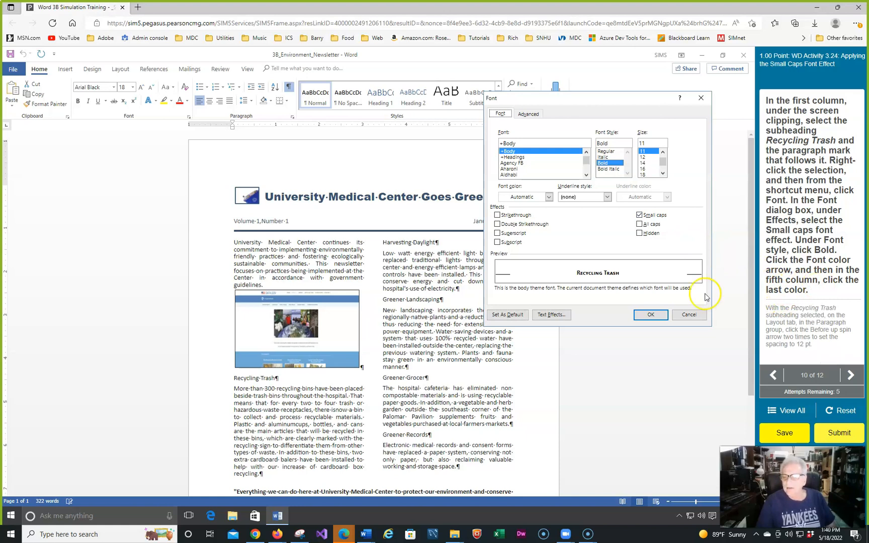
click(548, 198)
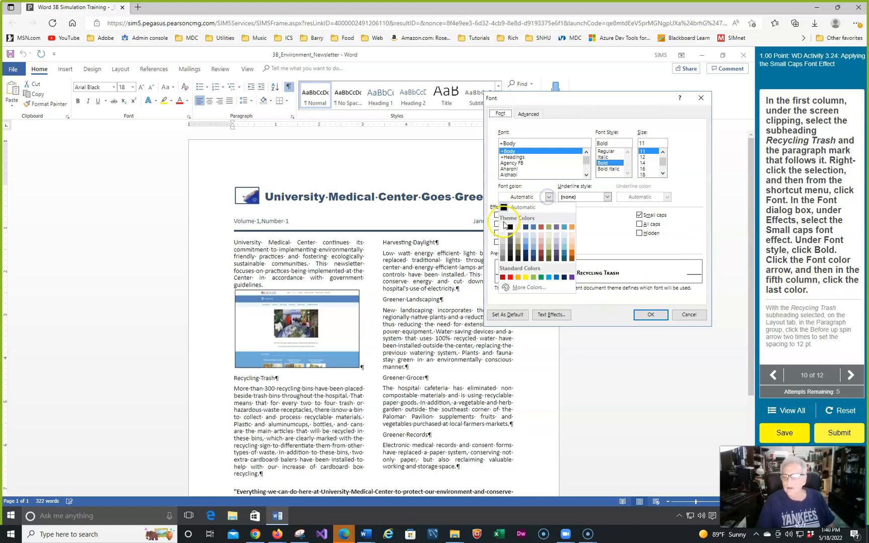
click(533, 258)
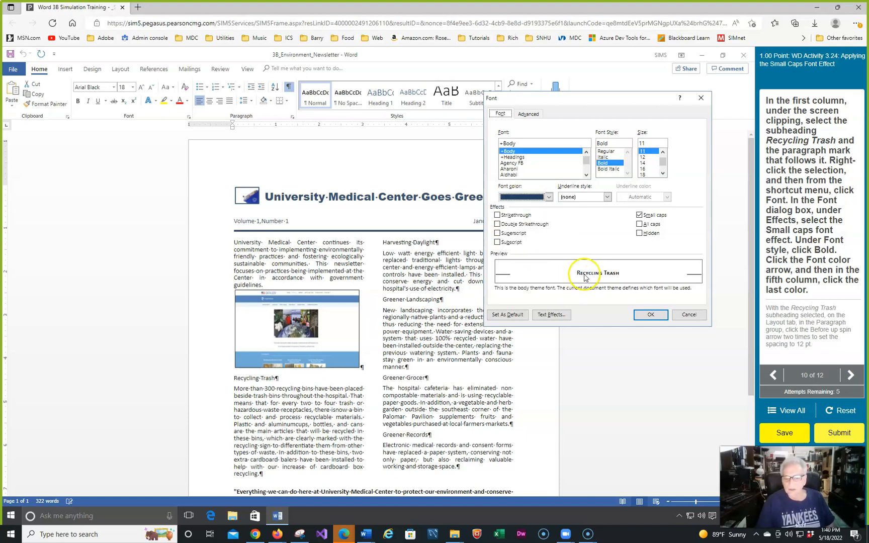
click(650, 315)
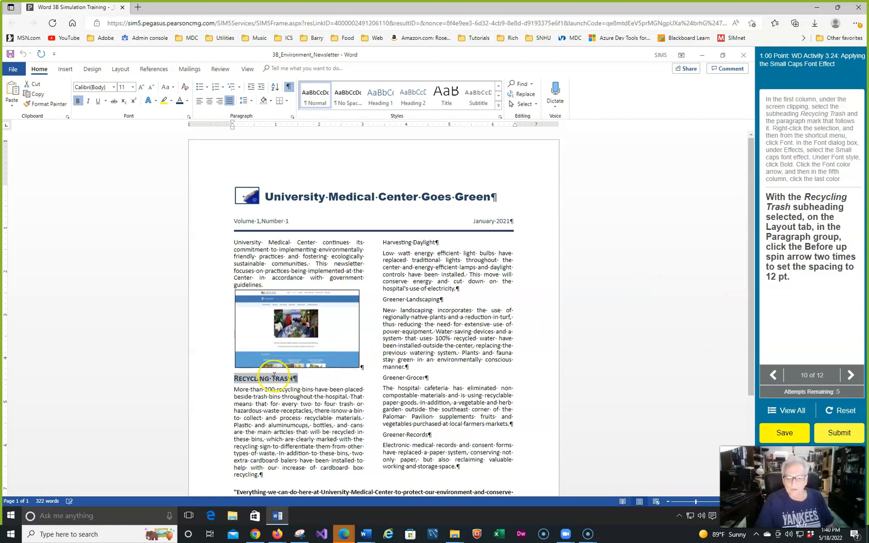
Set the paragraph spacing before the Recycling Trash subheading to 12 pt
click(292, 117)
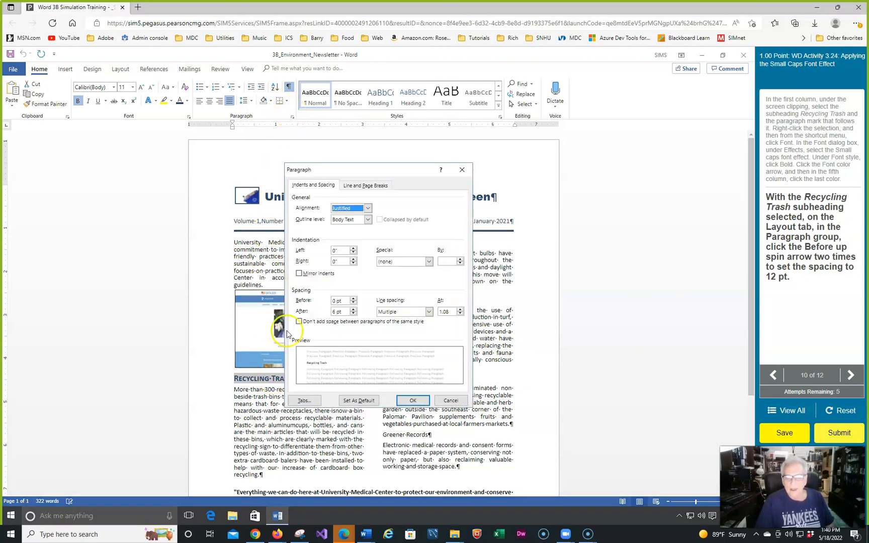
click(354, 299)
click(353, 299)
click(412, 401)
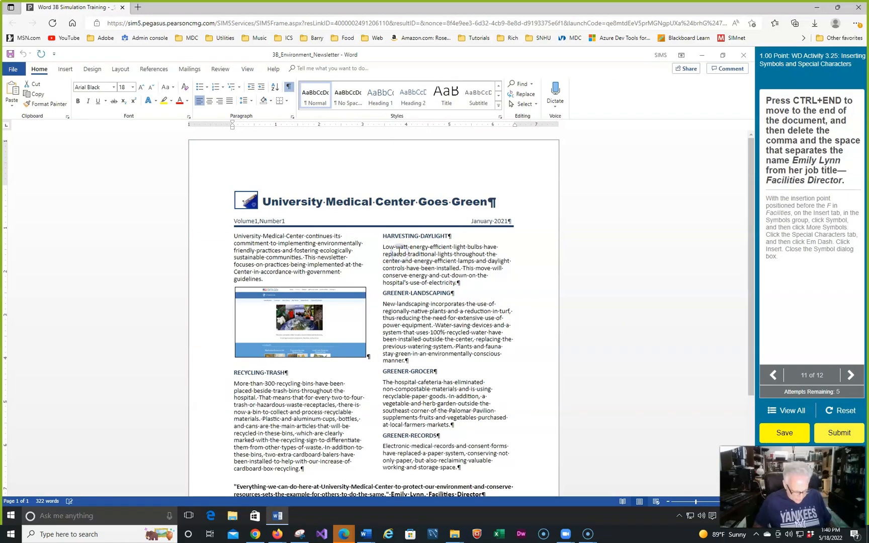
Delete the comma and space before the job title Facilities Director at the end of the document
key(ctrl+End)
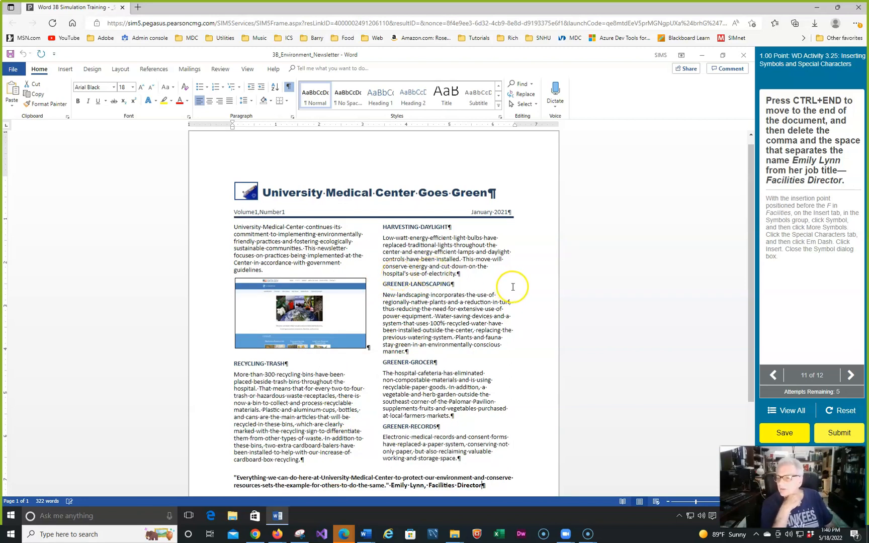
scroll(541, 299, down, 3)
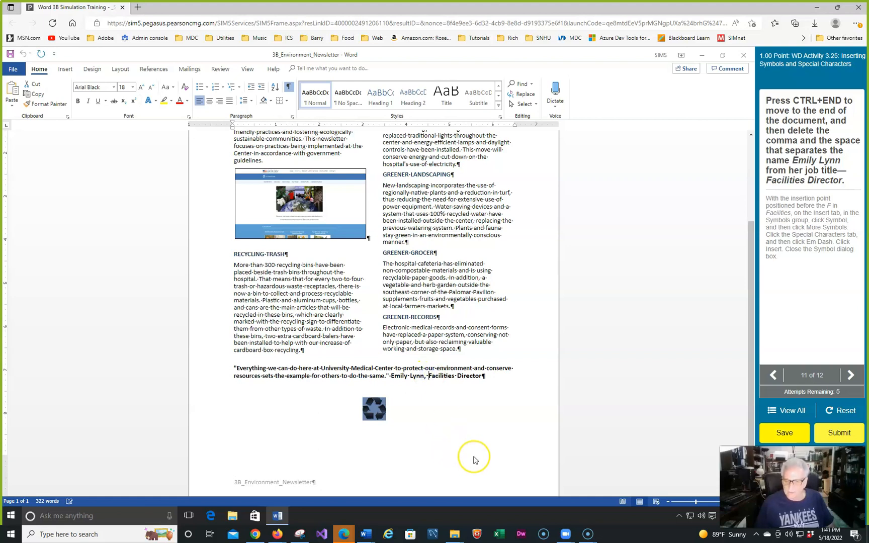
key(BackSpace)
key(BackSpace)
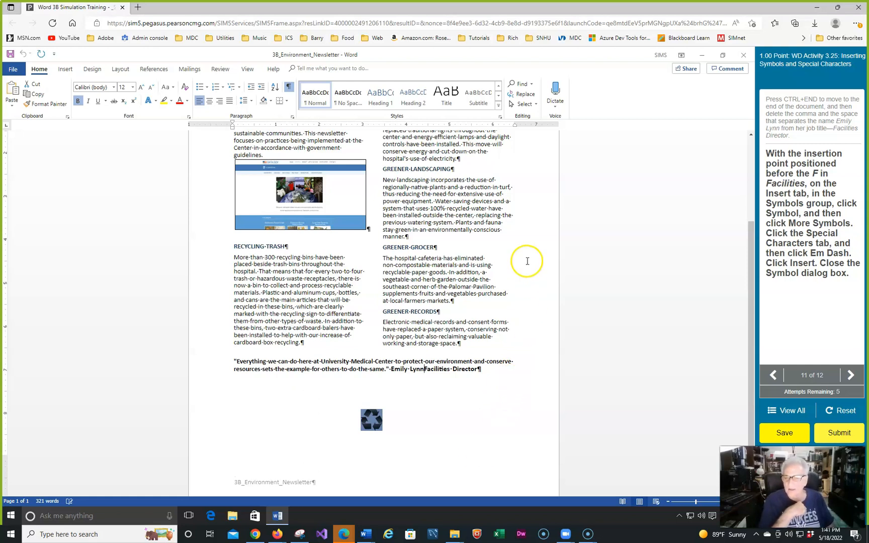
Insert an Em Dash special character directly before Facilities Director and close the Symbol dialog
click(65, 69)
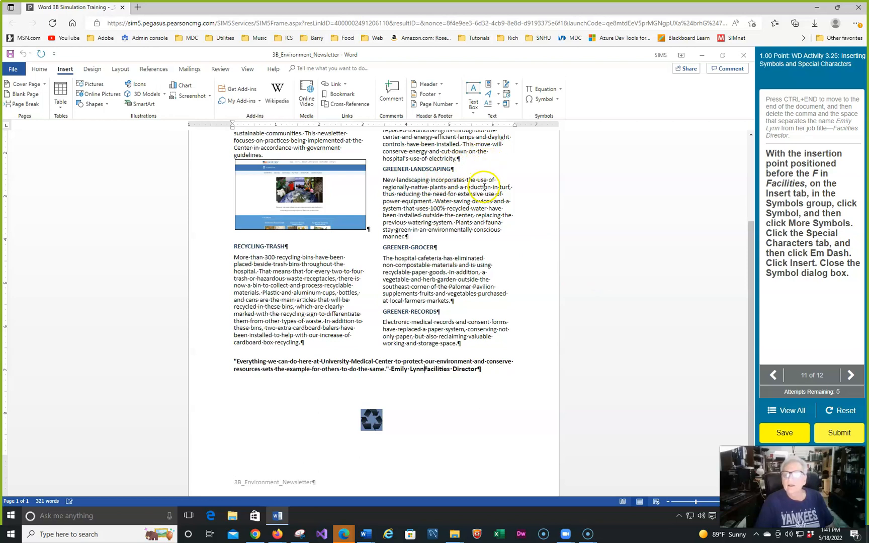
click(558, 101)
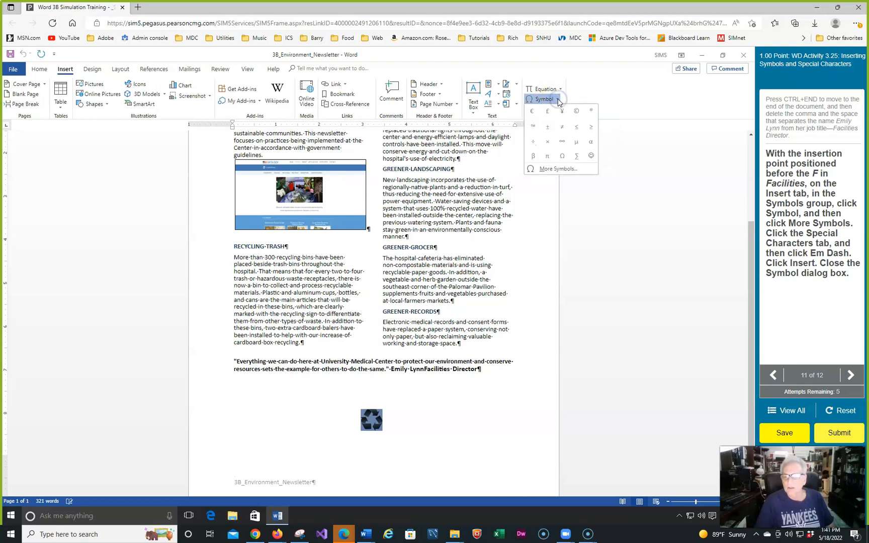
click(555, 171)
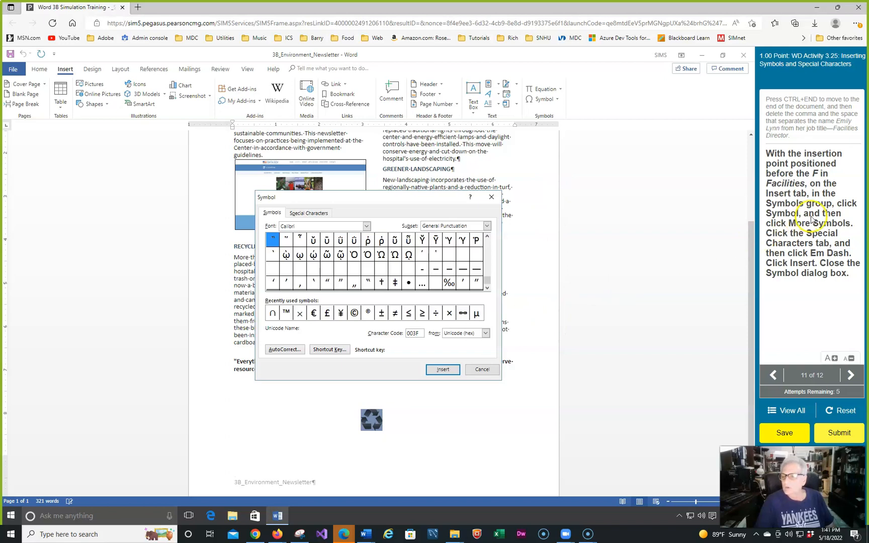
click(315, 213)
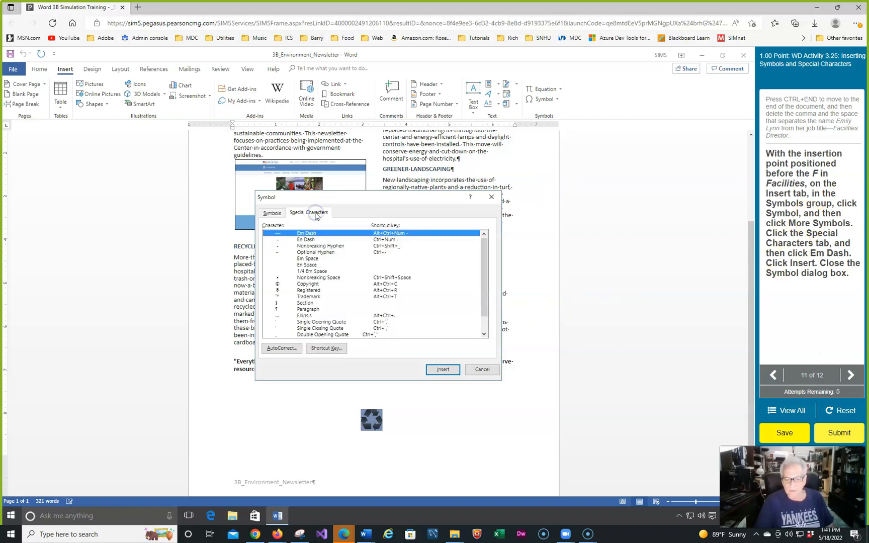
click(315, 233)
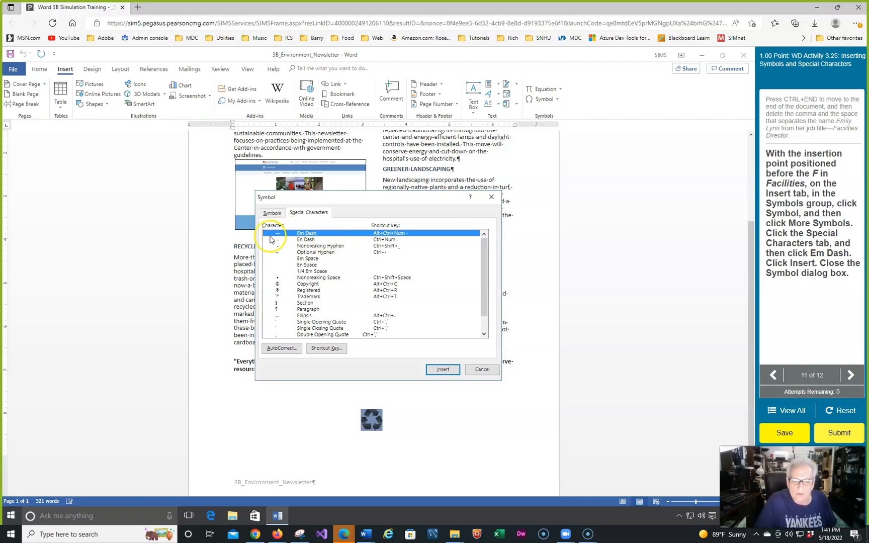
click(302, 234)
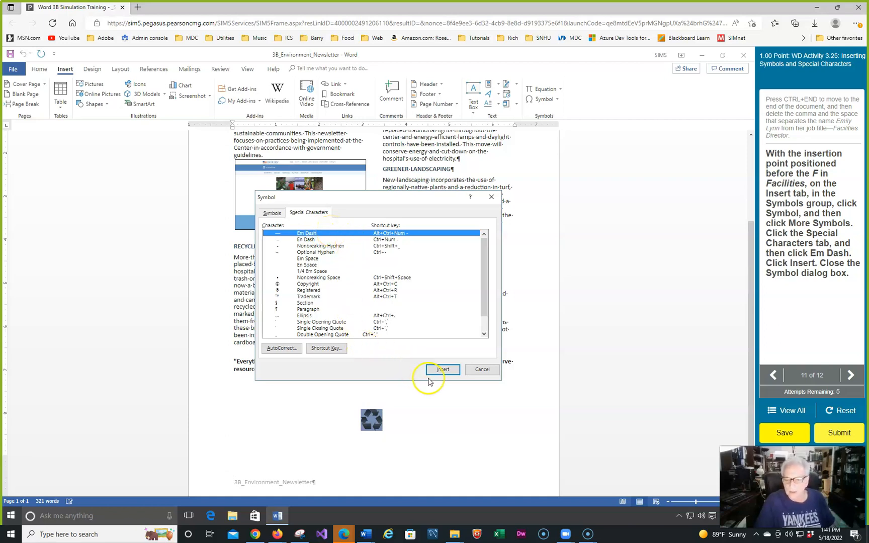
click(442, 370)
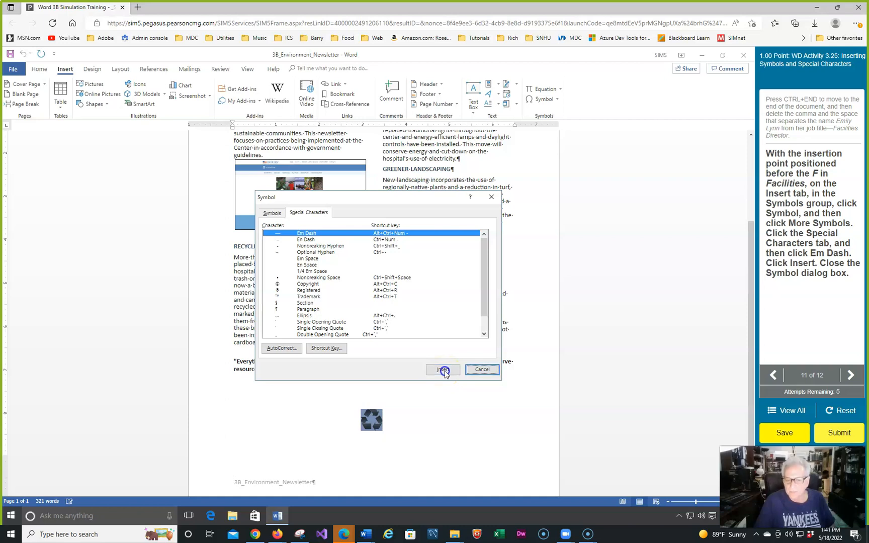
click(478, 371)
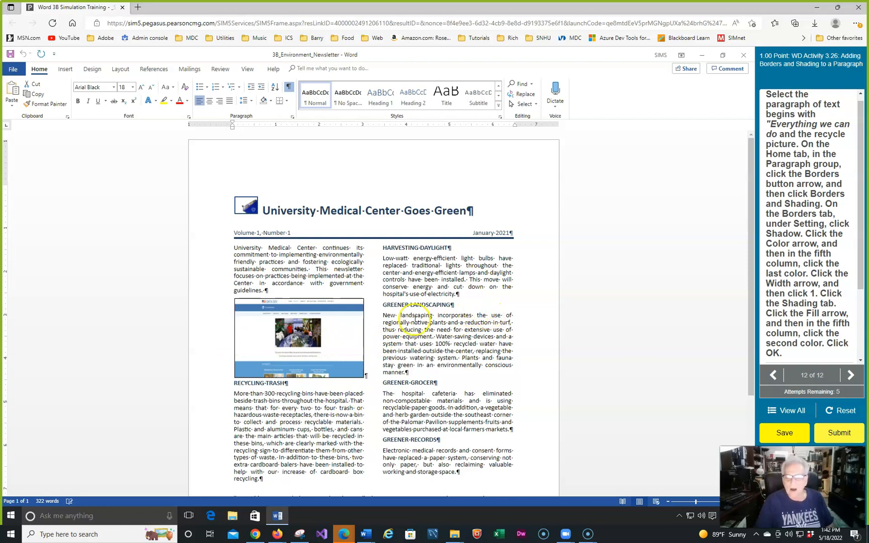
For the "Everything we can do" paragraph and the recycle picture, set the border color to the last theme color in the fifth column
scroll(414, 319, down, 2)
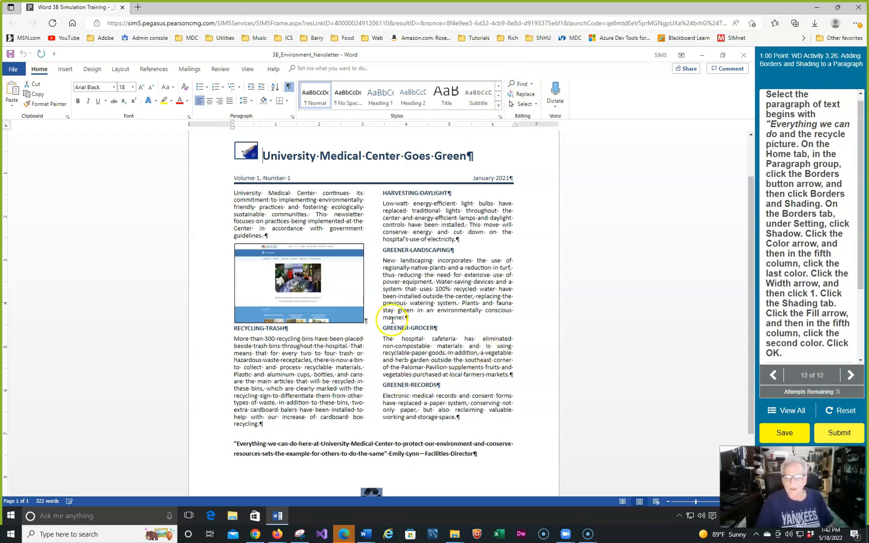
scroll(415, 312, down, 3)
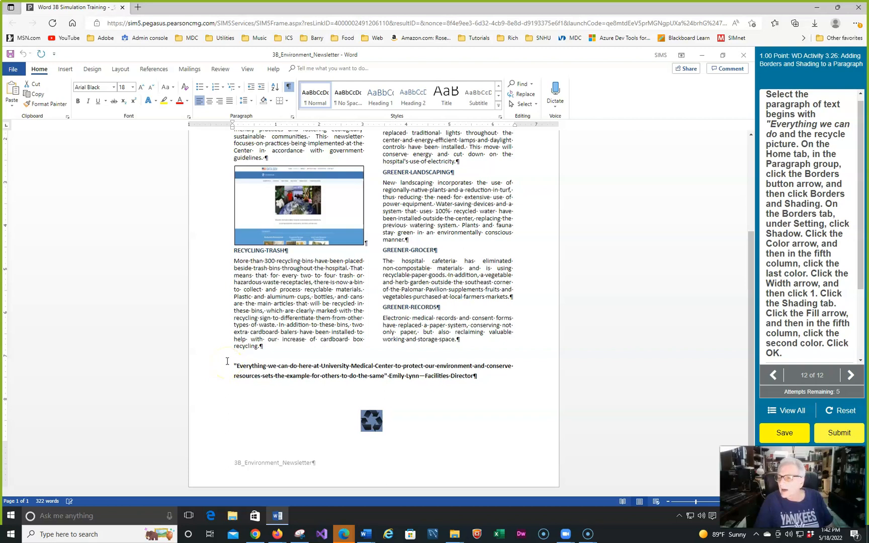
drag(226, 361, 391, 427)
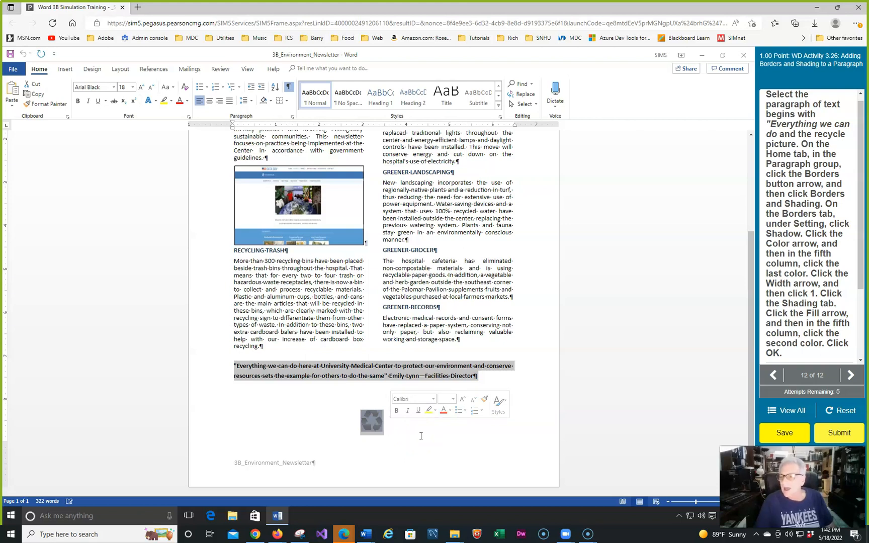
click(39, 73)
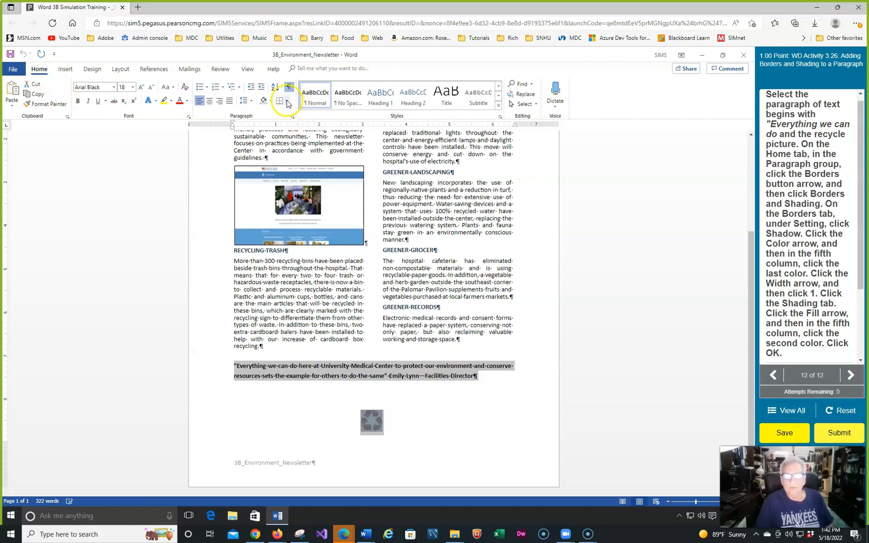
click(288, 103)
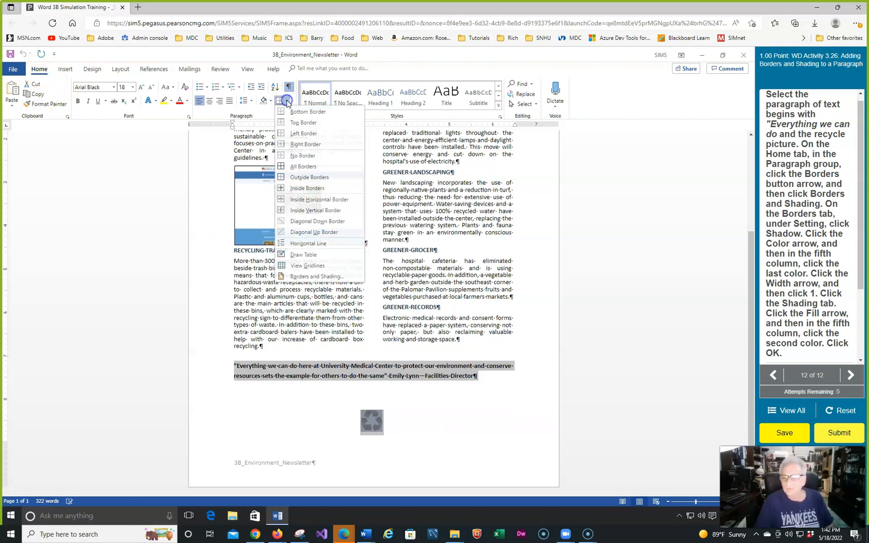
click(315, 277)
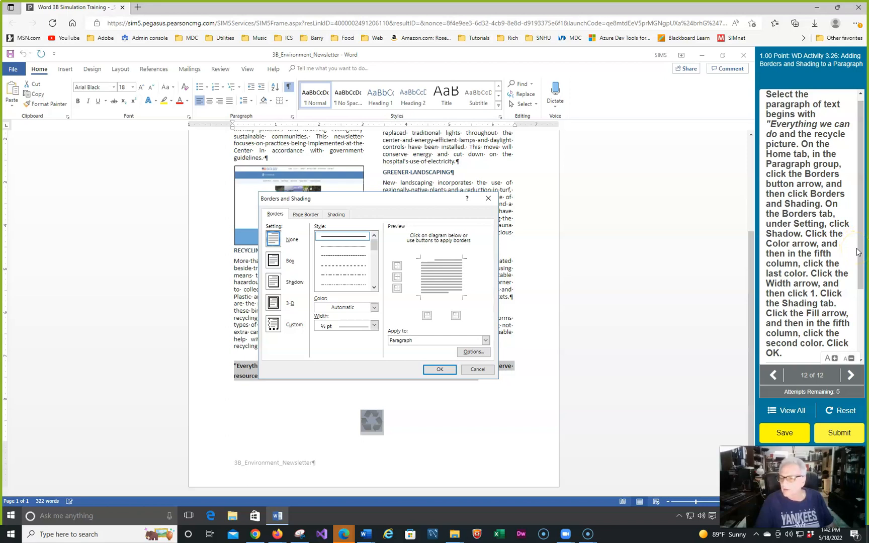
click(374, 307)
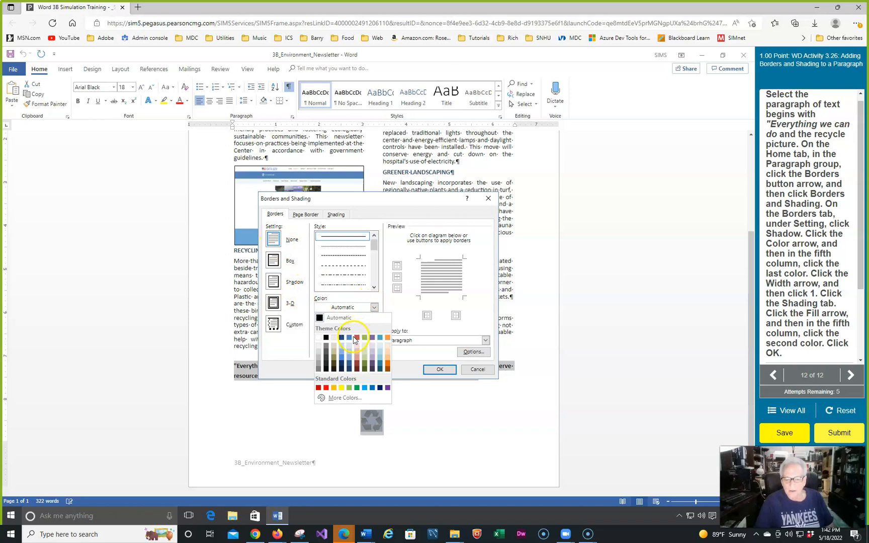
click(349, 368)
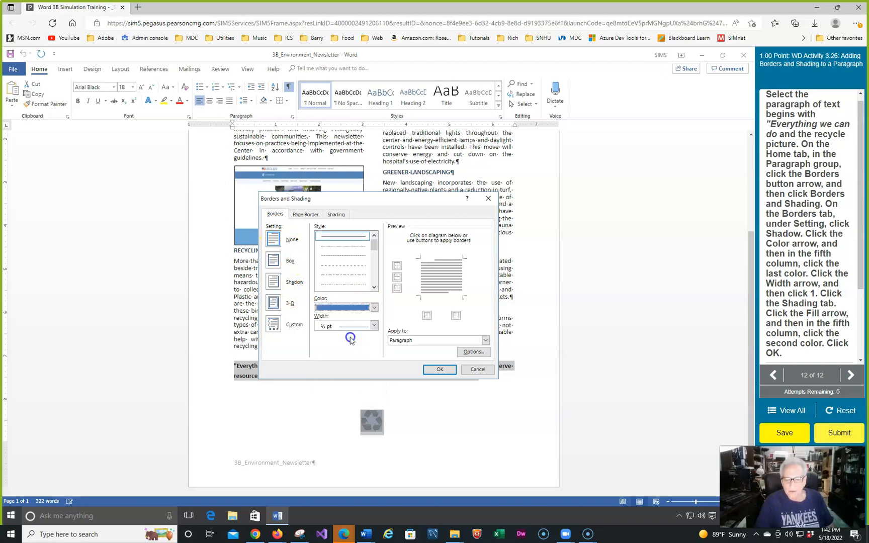
click(372, 308)
click(350, 369)
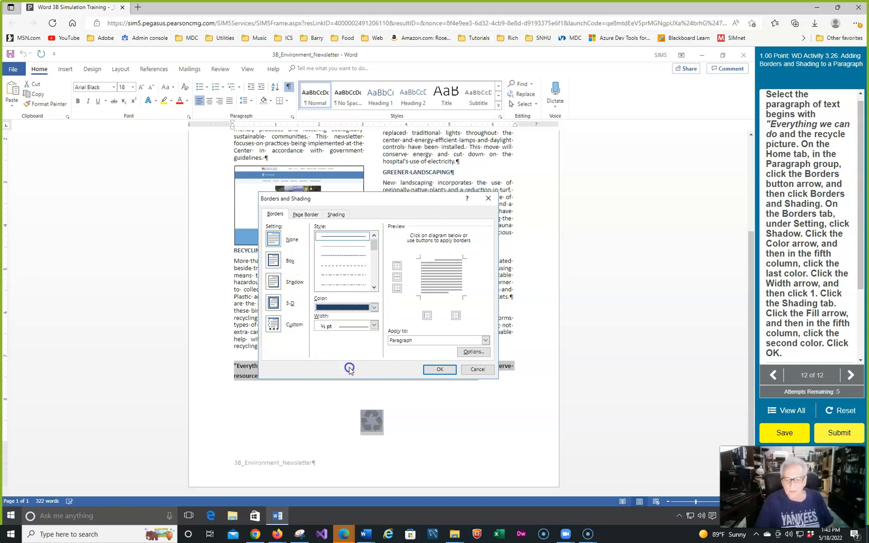
Set the border width to 1 pt and choose the Shadow setting for the selected paragraph and picture
click(374, 326)
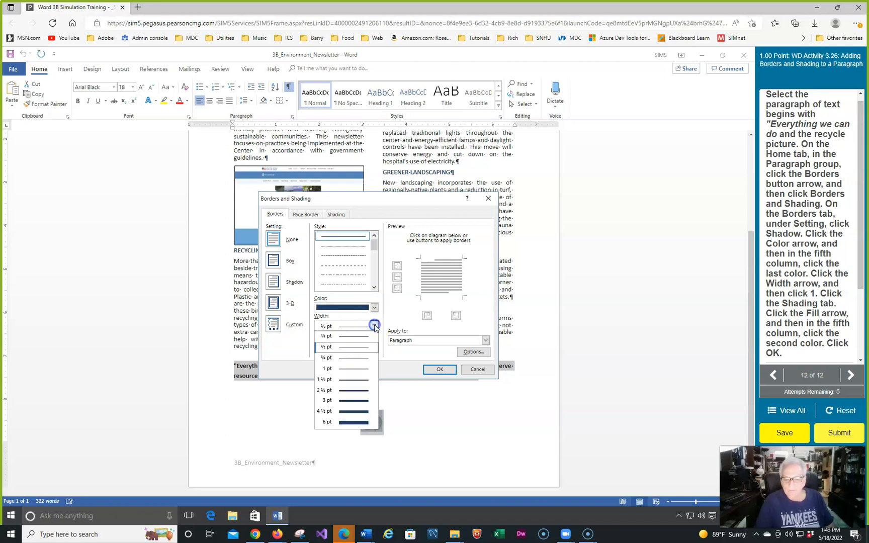
click(345, 369)
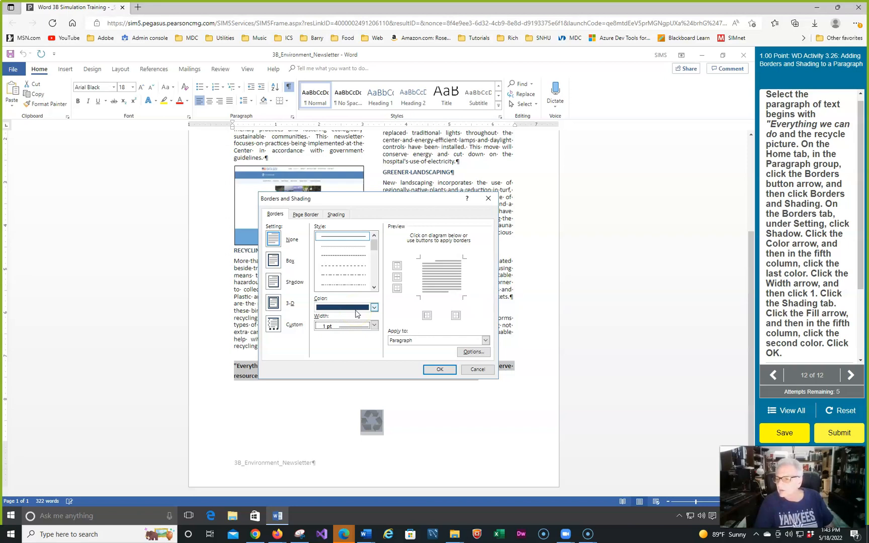
click(274, 283)
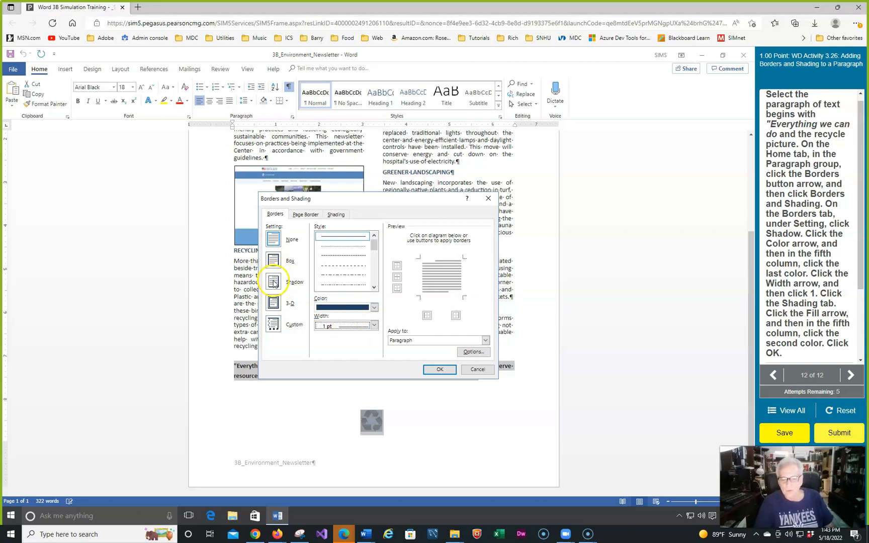
click(431, 295)
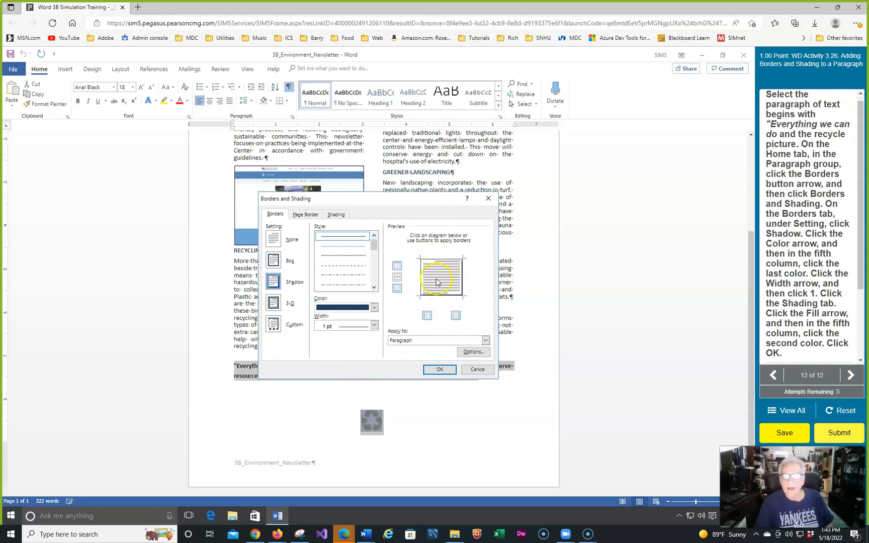
Shade the selected paragraph and recycle picture with the second theme color in the fifth column, and center the paragraph
click(336, 215)
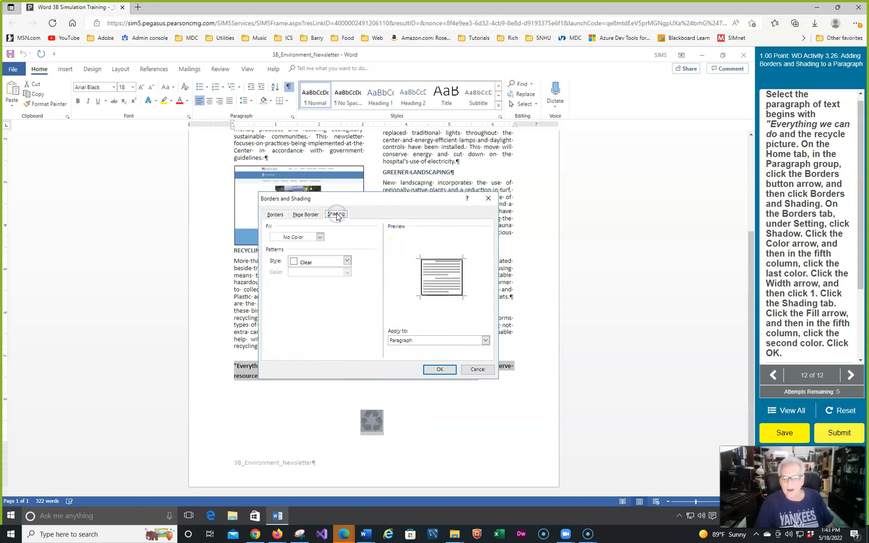
click(318, 238)
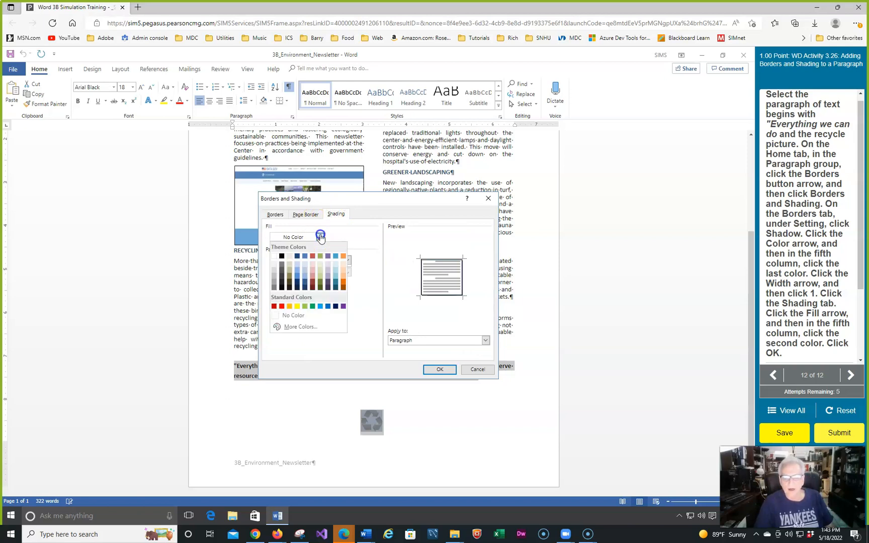
click(305, 263)
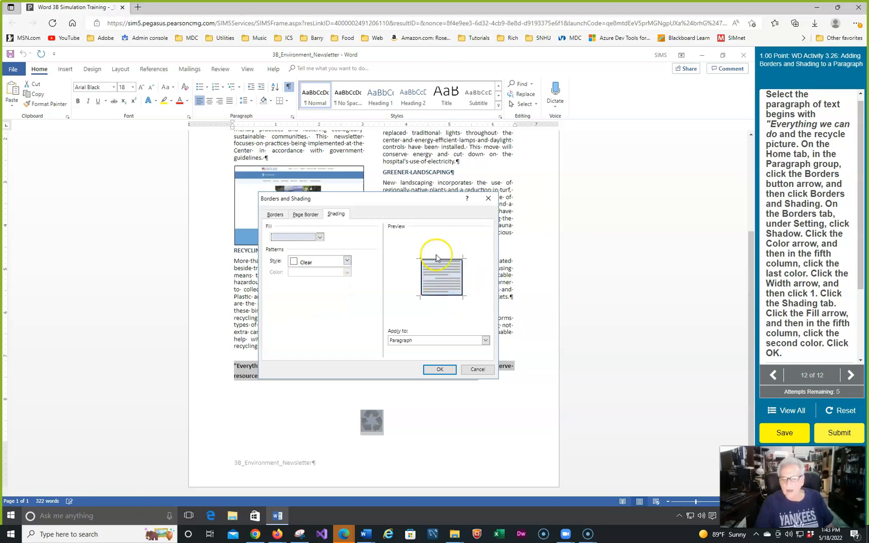
click(438, 370)
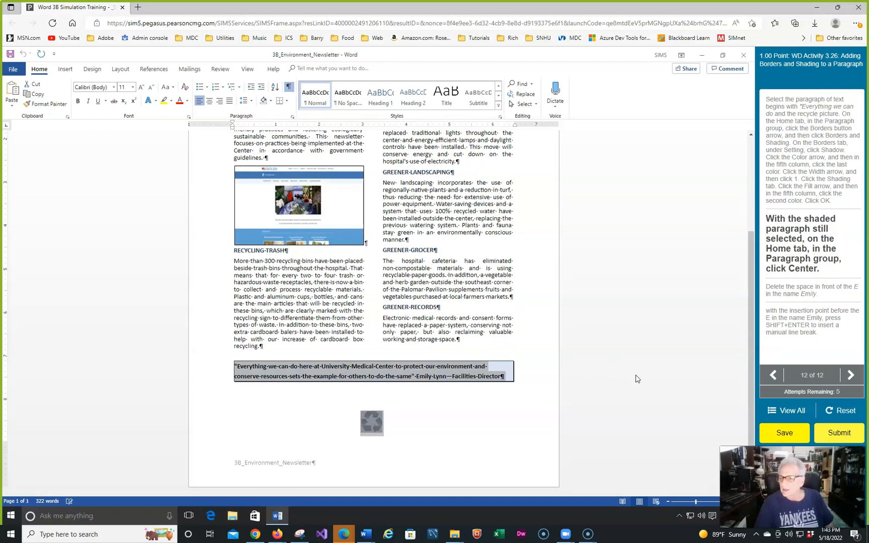
click(209, 103)
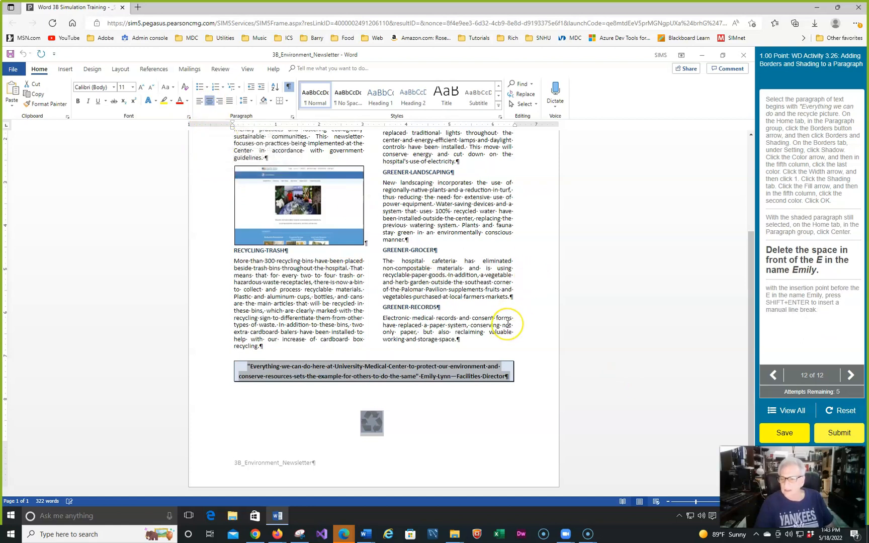
Replace the space before the Facilities Director's name with a manual line break, and submit the assignment
click(422, 375)
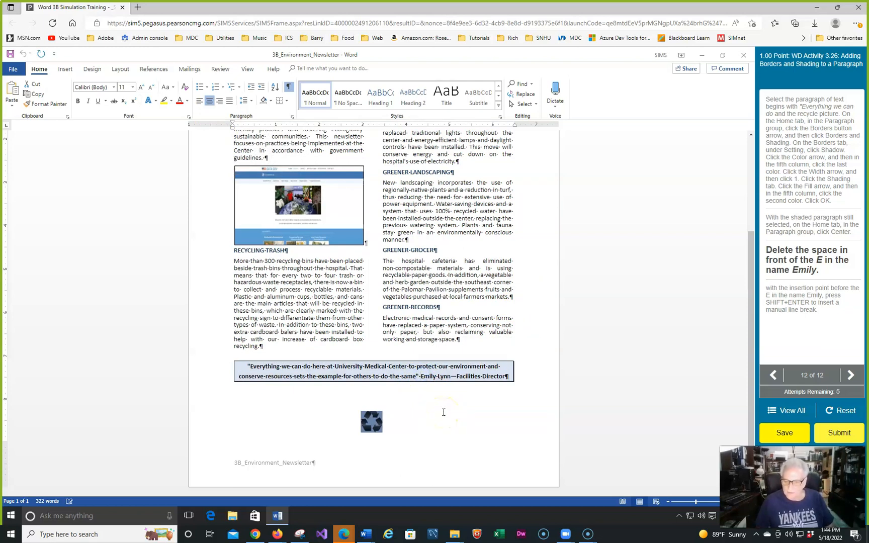
key(BackSpace)
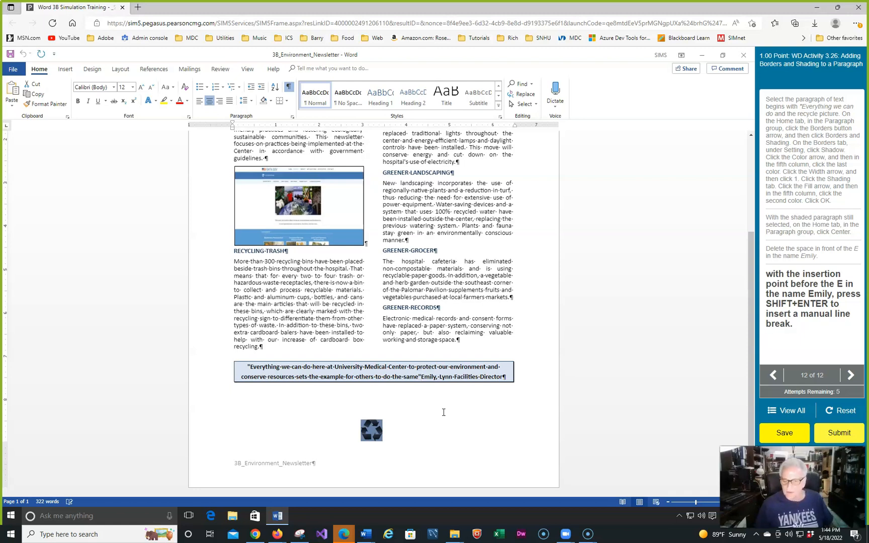
key(shift+Return)
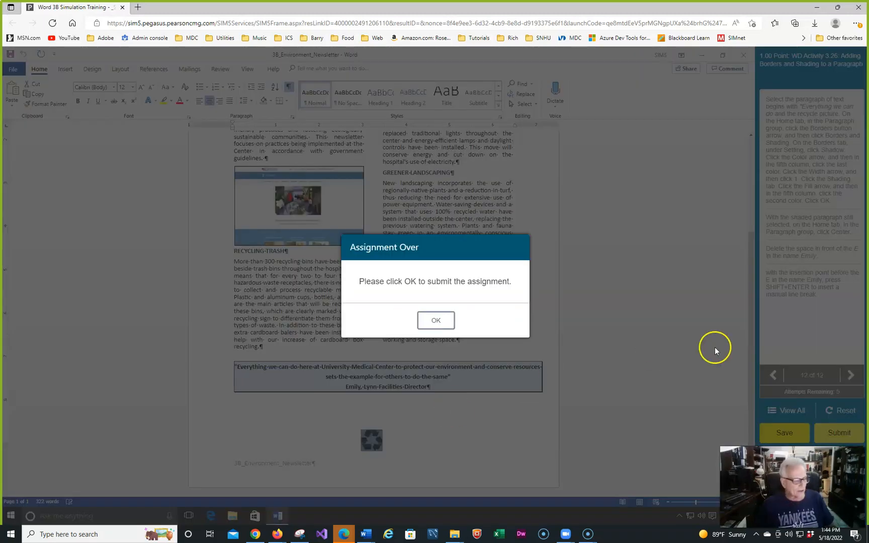
click(436, 320)
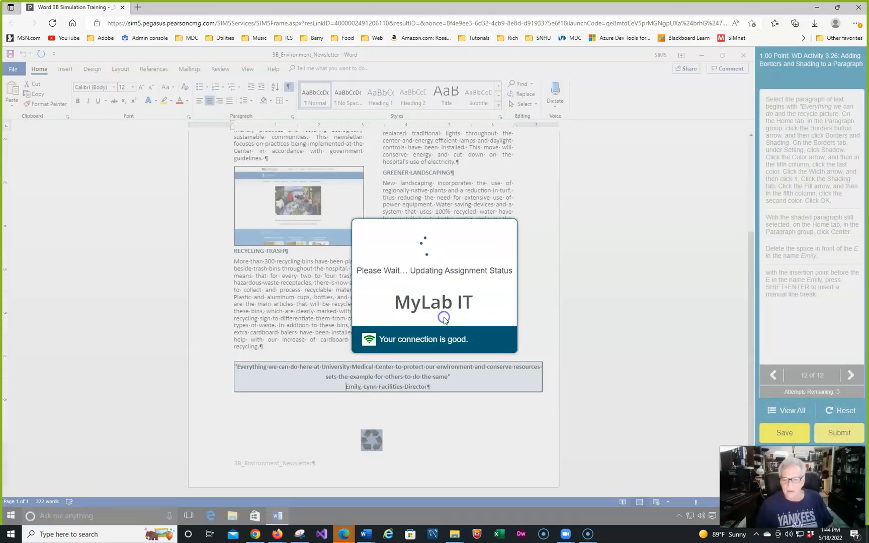